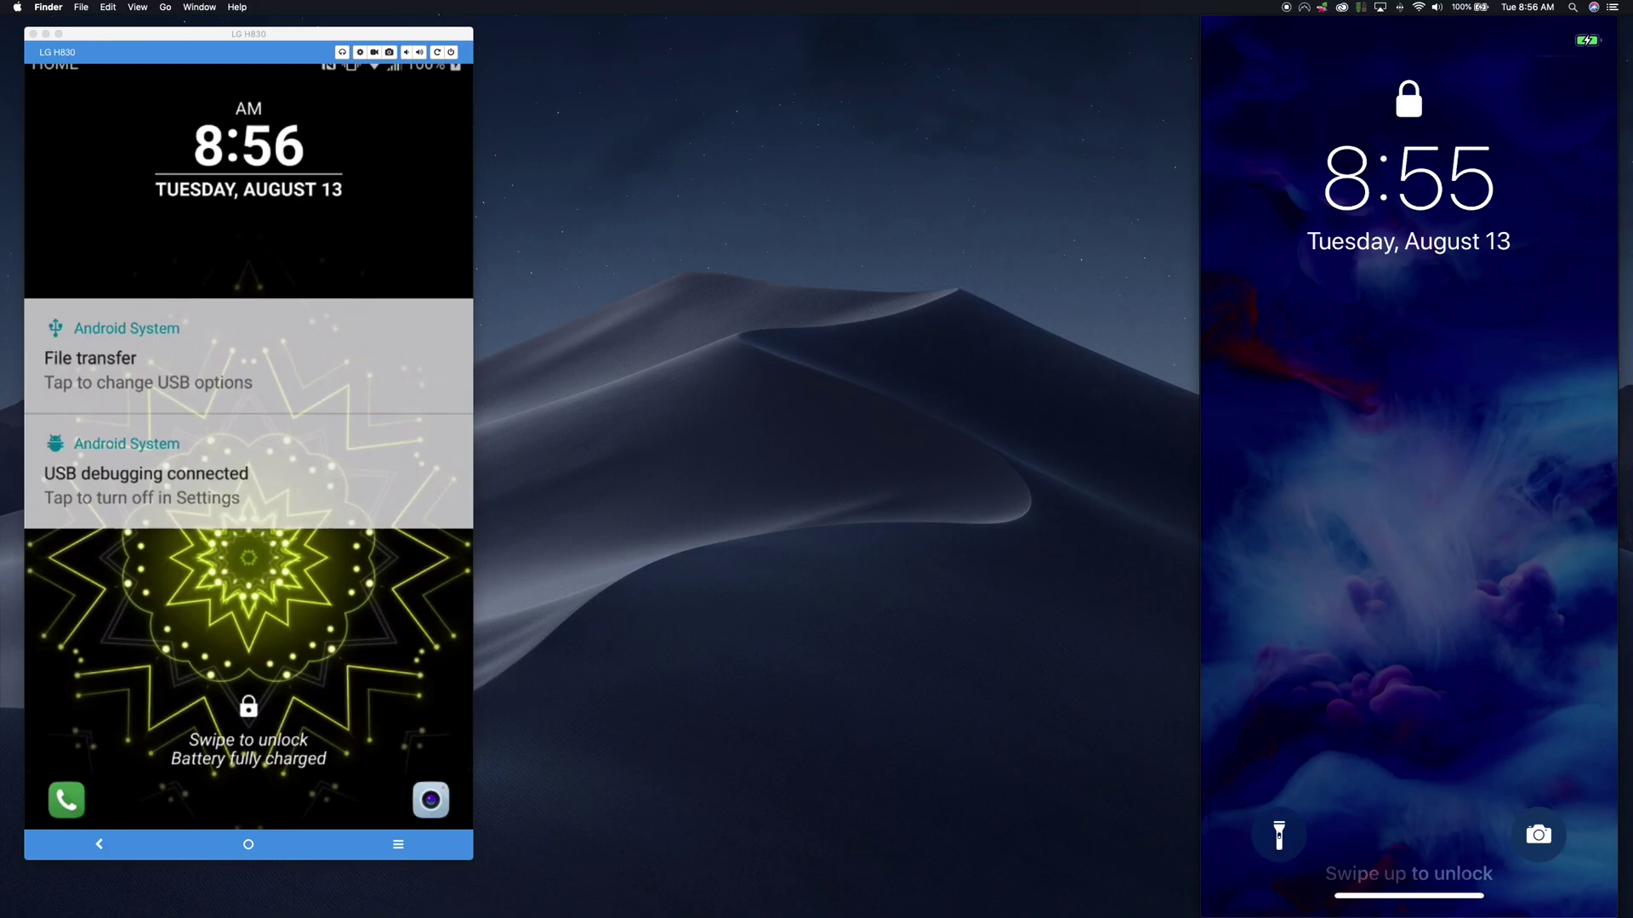
# - Launch Safari from the Dock so it opens on the Google home page
pyautogui.click(951, 903)
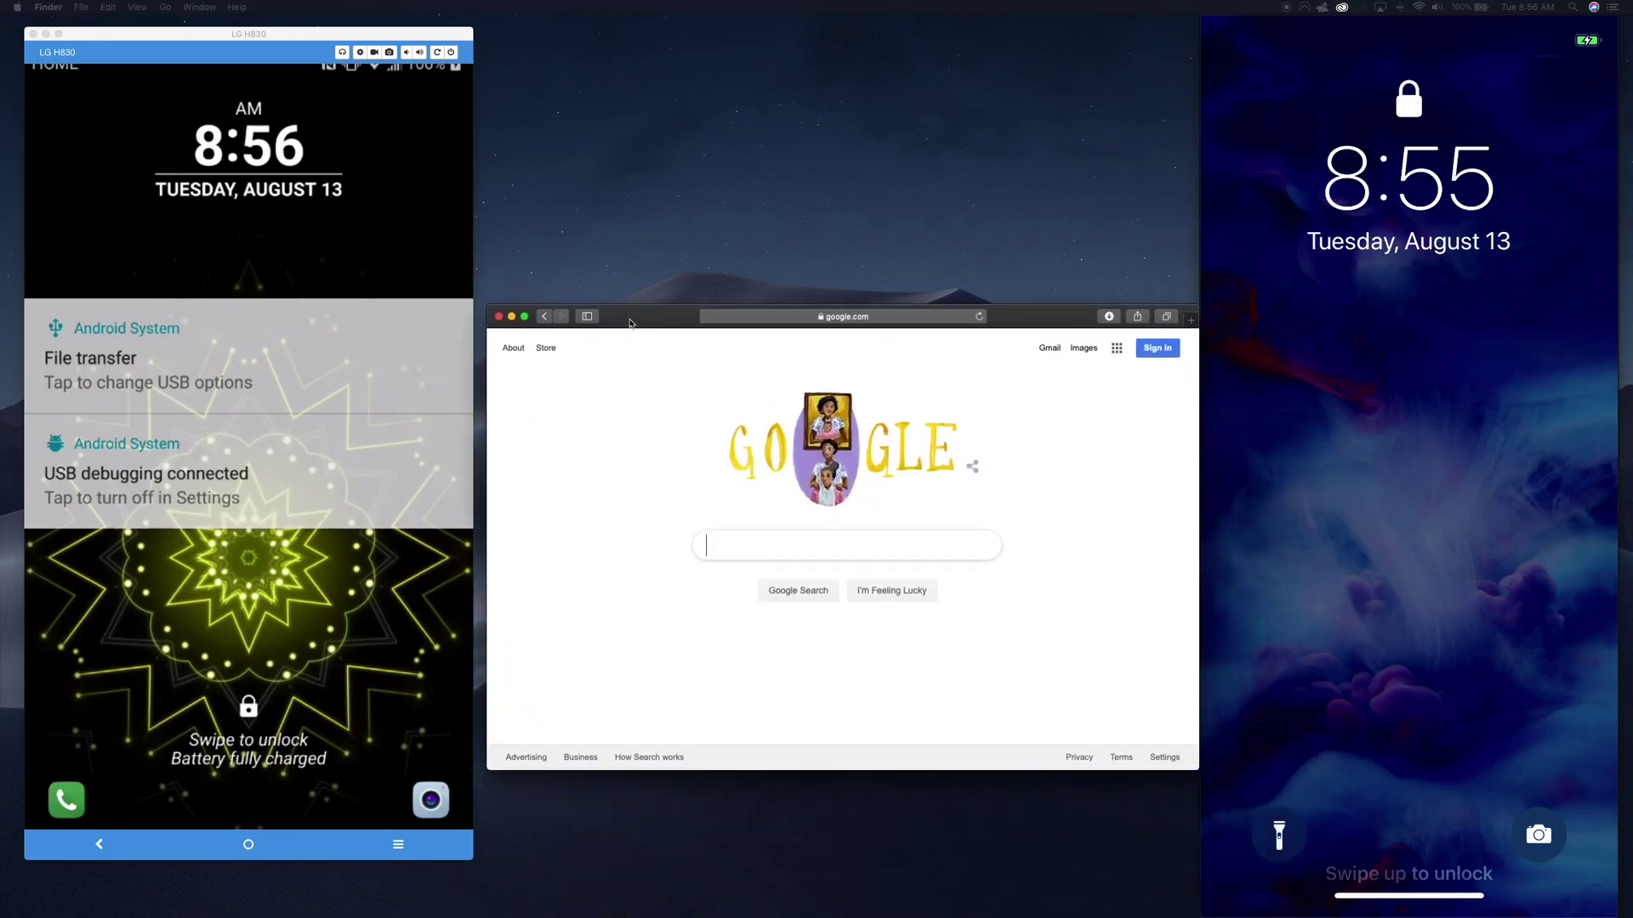
# - Load reddit.marclab.co by entering 'reddit' in the address bar, then select the username field
pyautogui.click(782, 301)
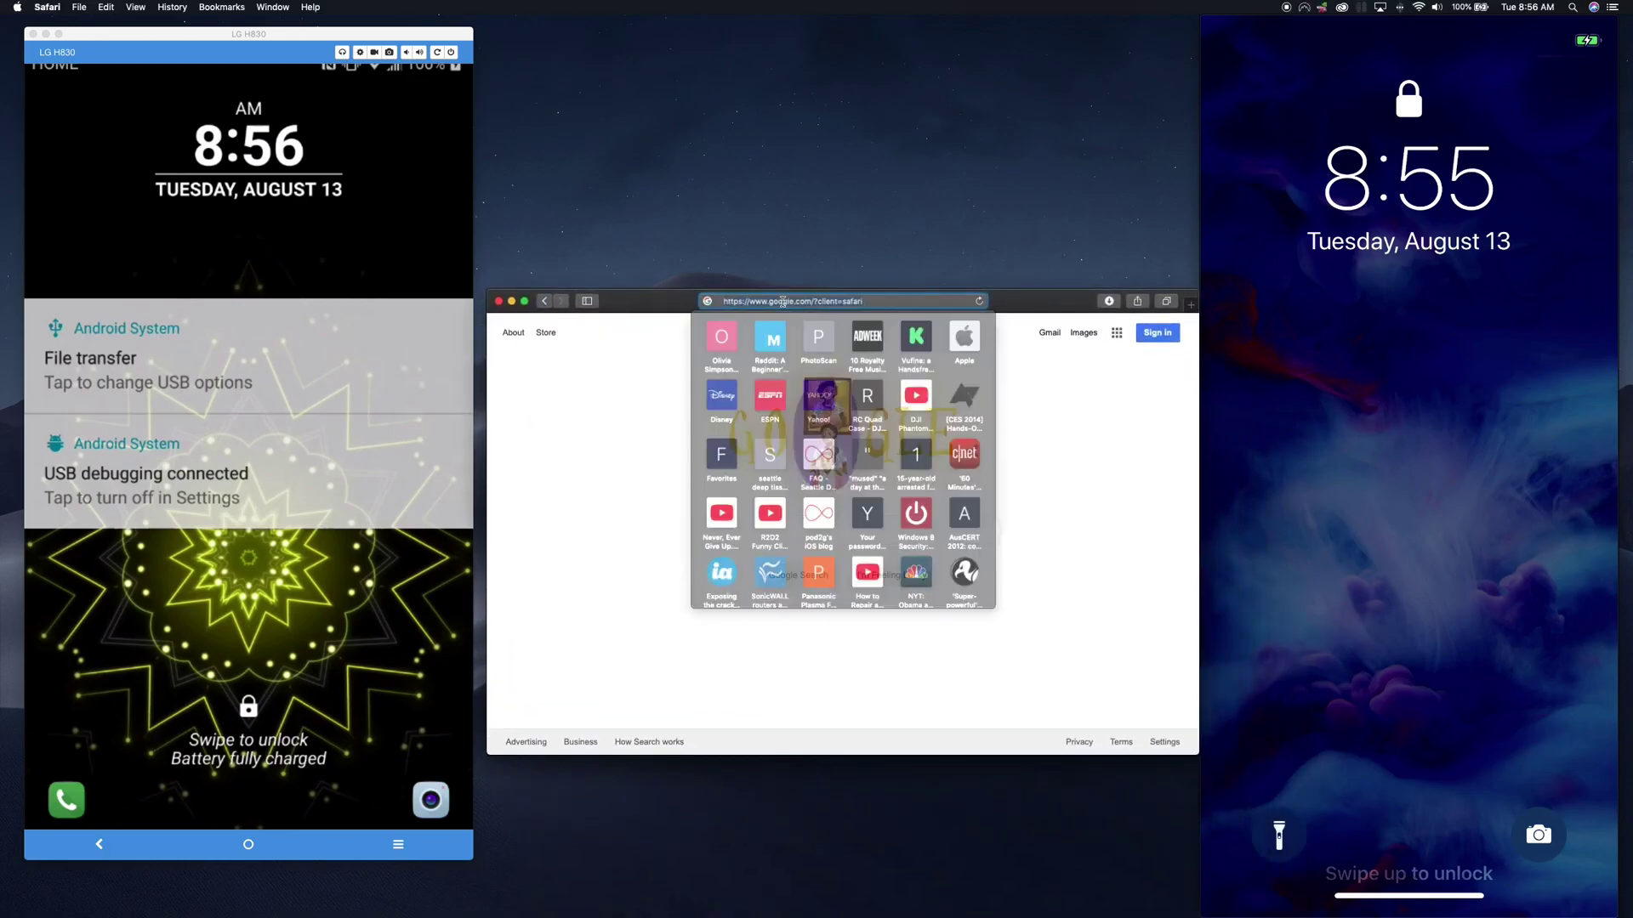
pyautogui.write('reddit.marclab.co')
pyautogui.press('Return')
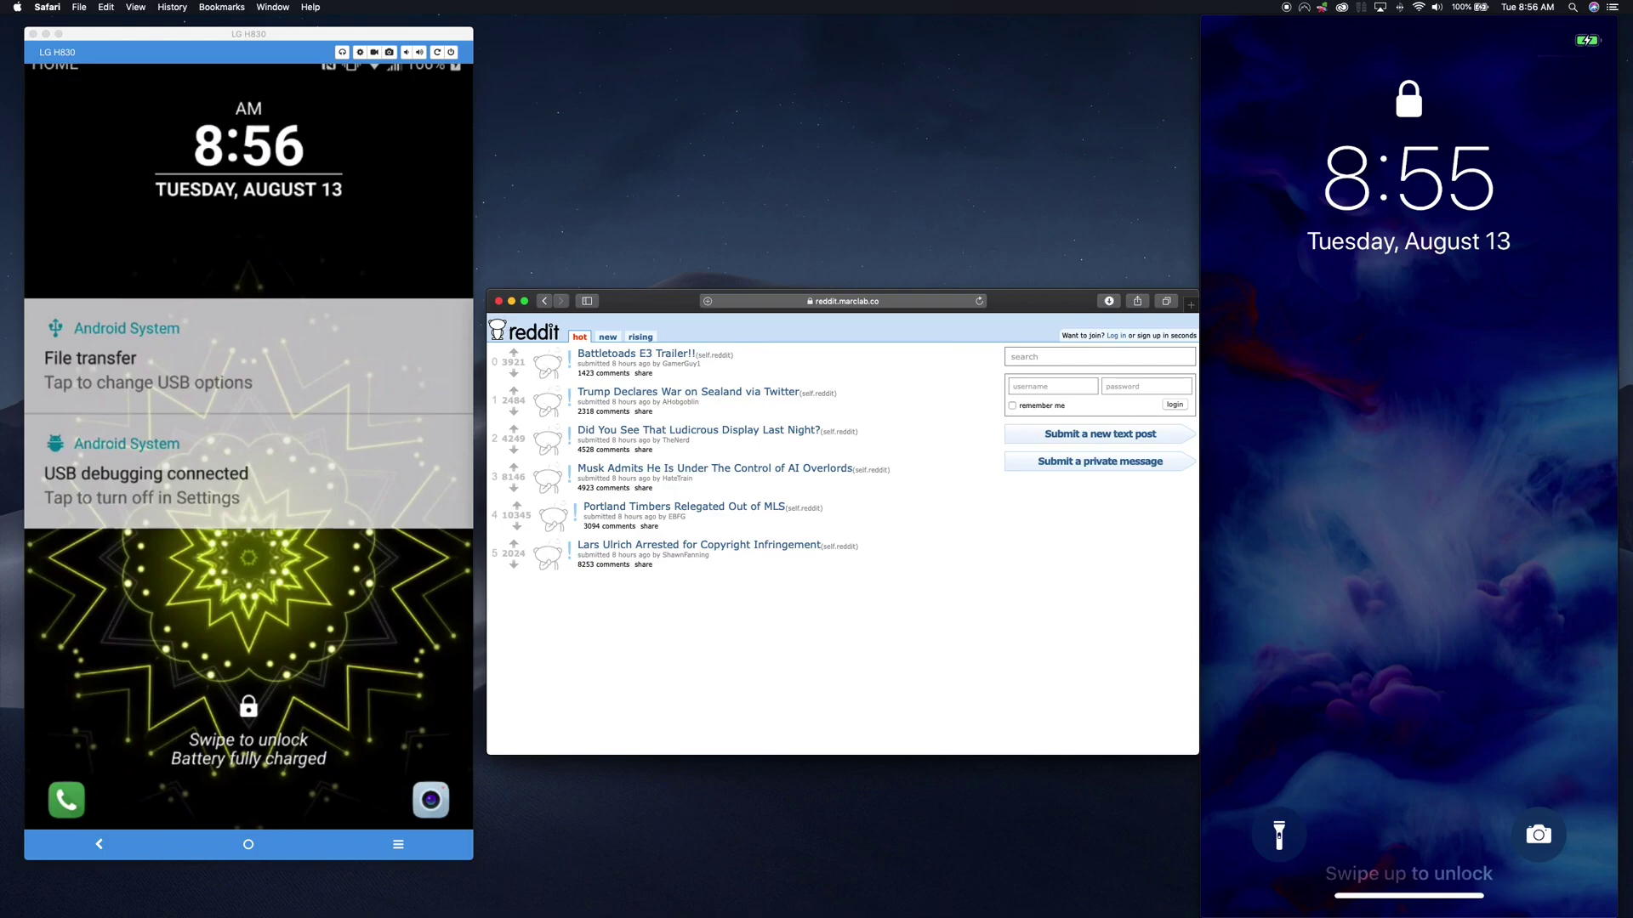
pyautogui.click(1047, 390)
# - Enter the username and password in the demo login box and submit them to reveal the OTP field
pyautogui.write('secAdept')
pyautogui.press('Tab')
pyautogui.write('•••••••••••••••••')
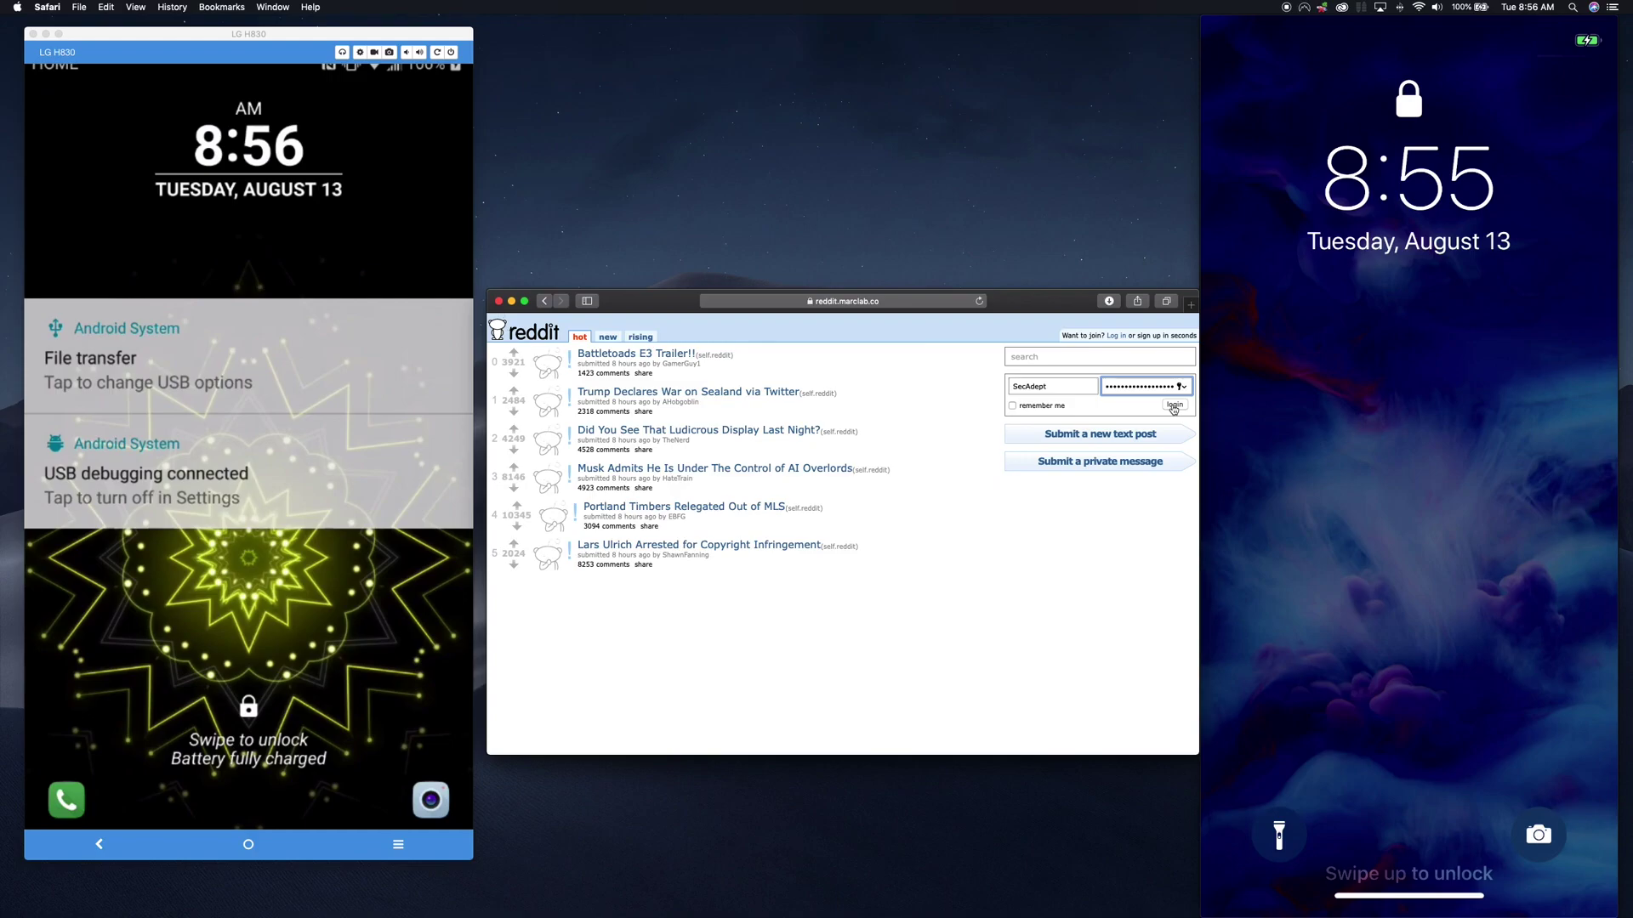
pyautogui.click(1174, 405)
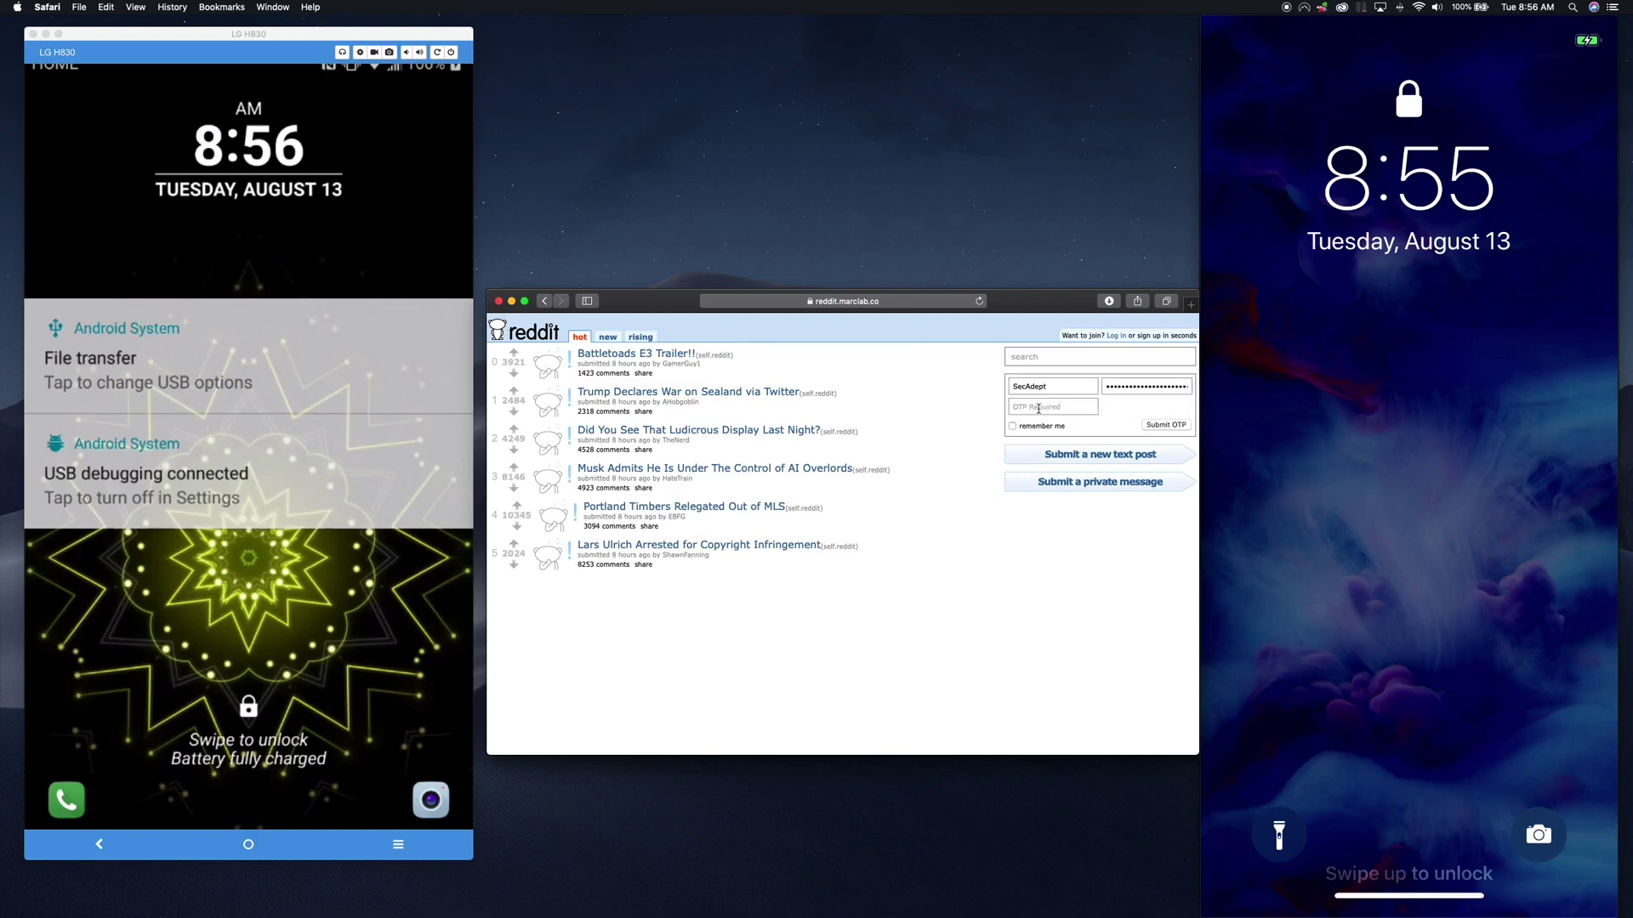
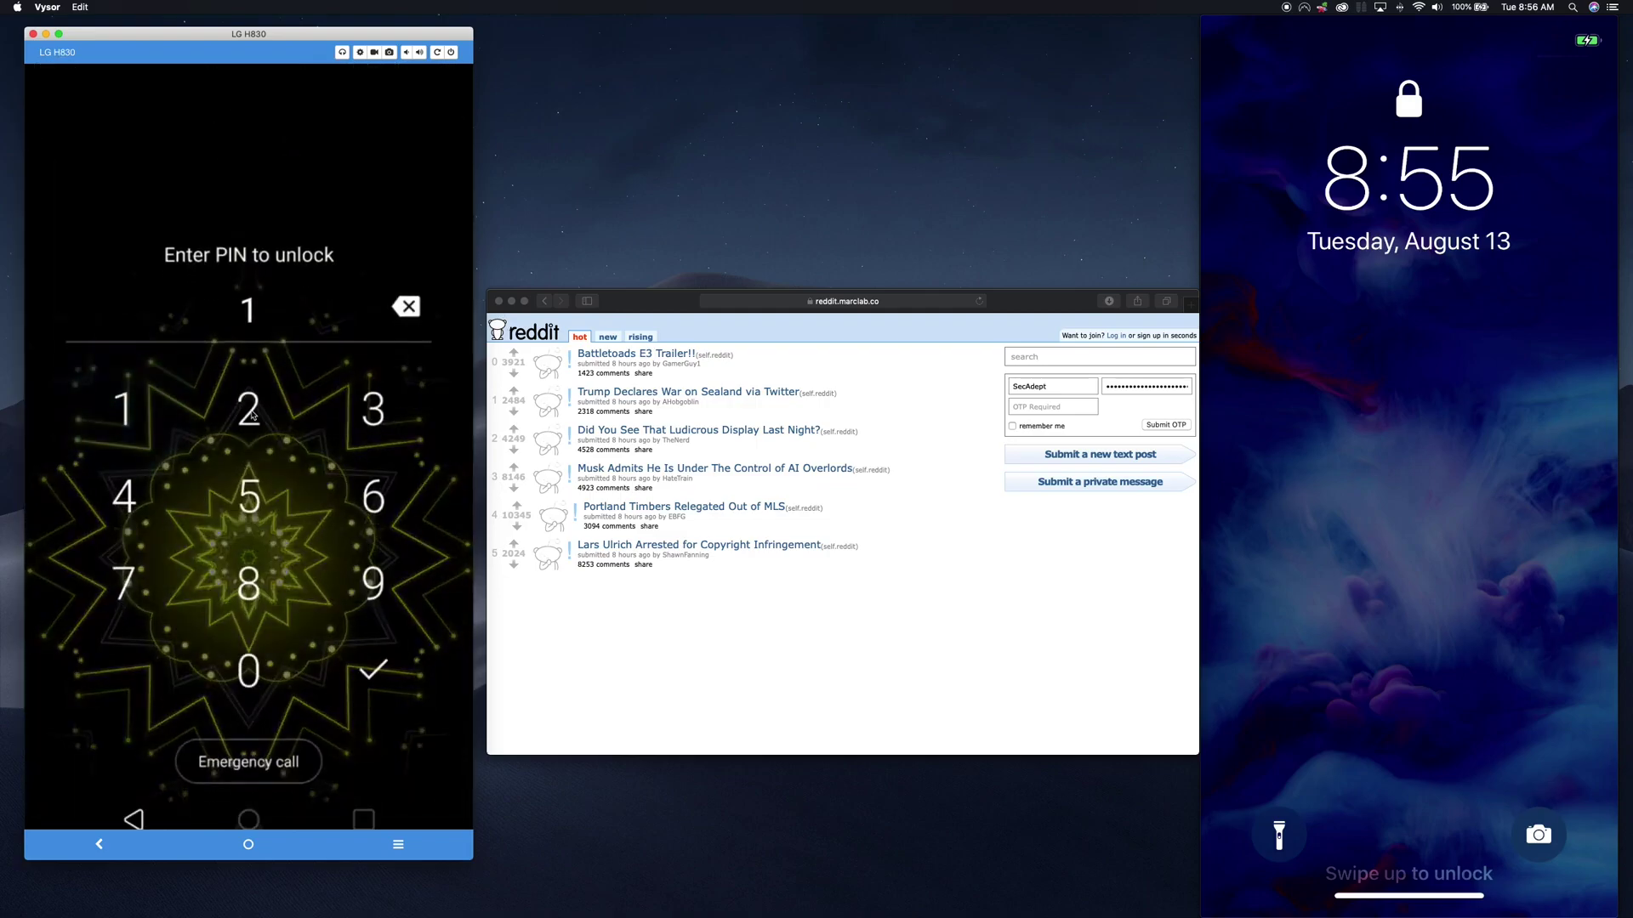
# - Enter the remaining PIN digits to unlock the mirrored phone, then return to its home screen
pyautogui.click(271, 413)
pyautogui.click(374, 415)
pyautogui.click(126, 495)
pyautogui.click(371, 672)
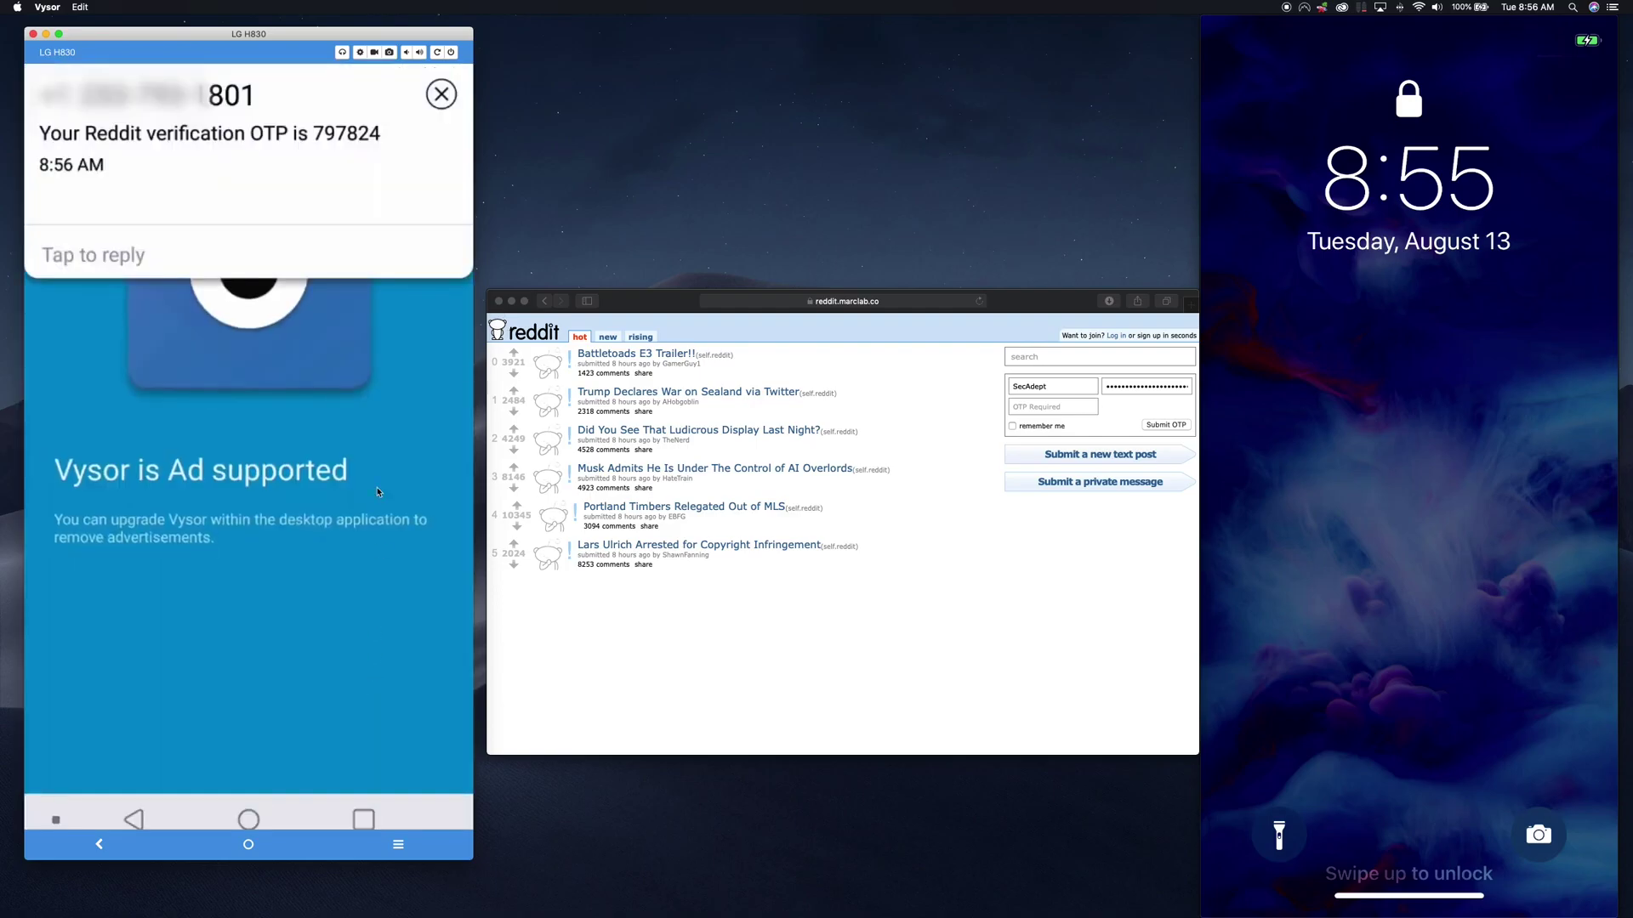
pyautogui.click(249, 819)
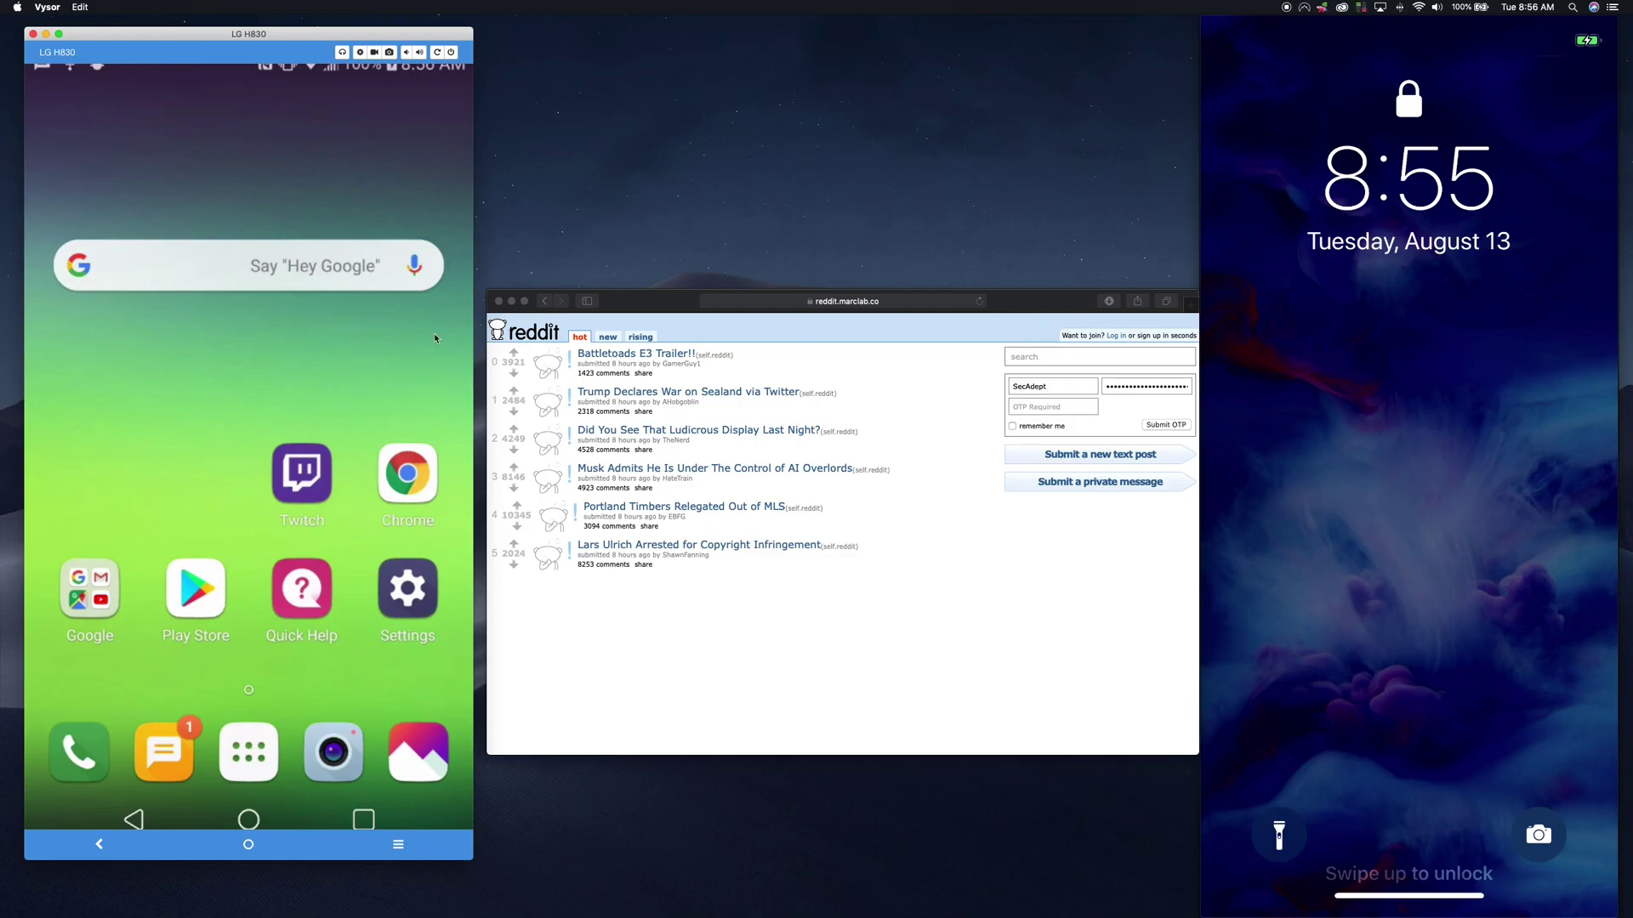
# - Bring the Reddit login page forward and place the cursor in its OTP Required field
pyautogui.click(1059, 408)
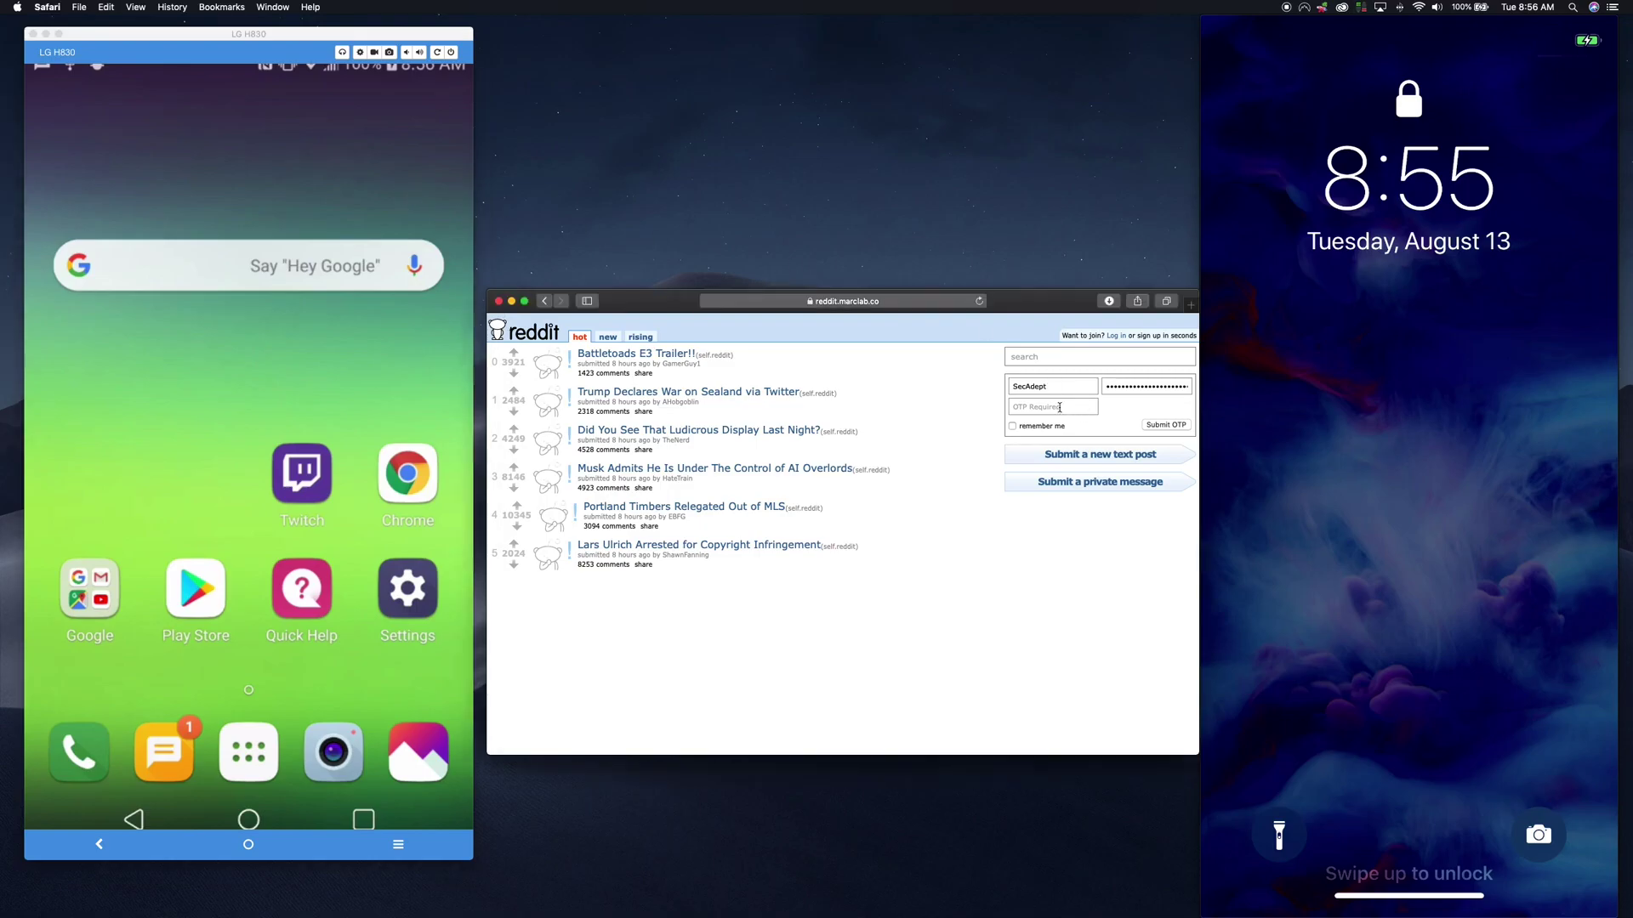
pyautogui.click(1060, 407)
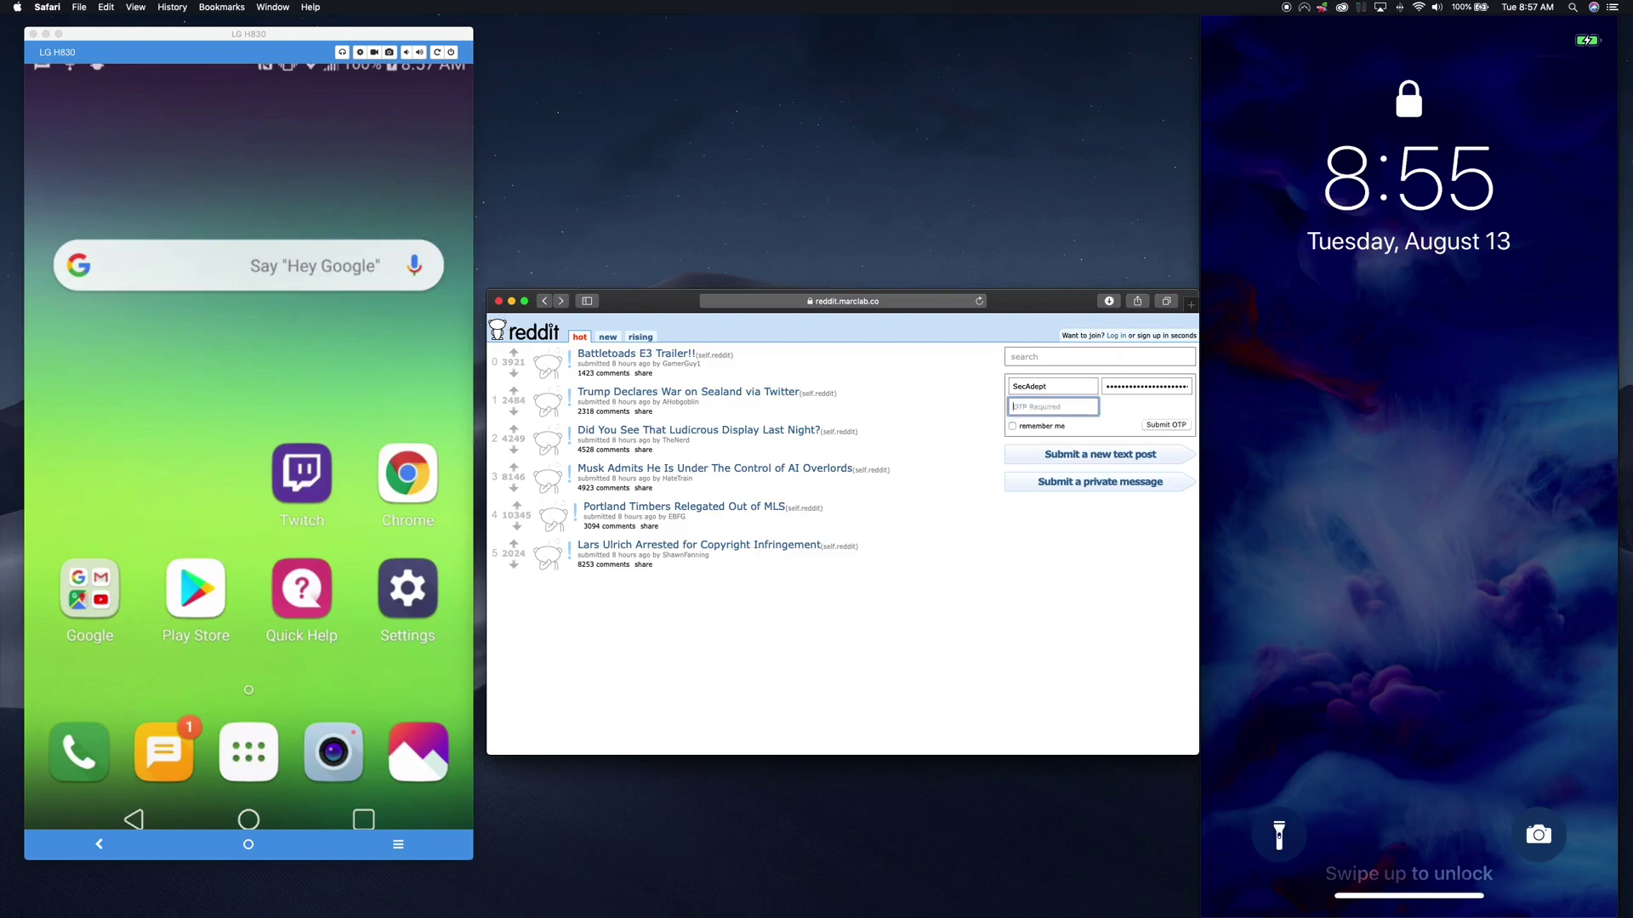
# - Start clearing the login form by erasing part of the entered username
pyautogui.click(1086, 393)
pyautogui.press('BackSpace')
pyautogui.press('BackSpace')
pyautogui.press('BackSpace')
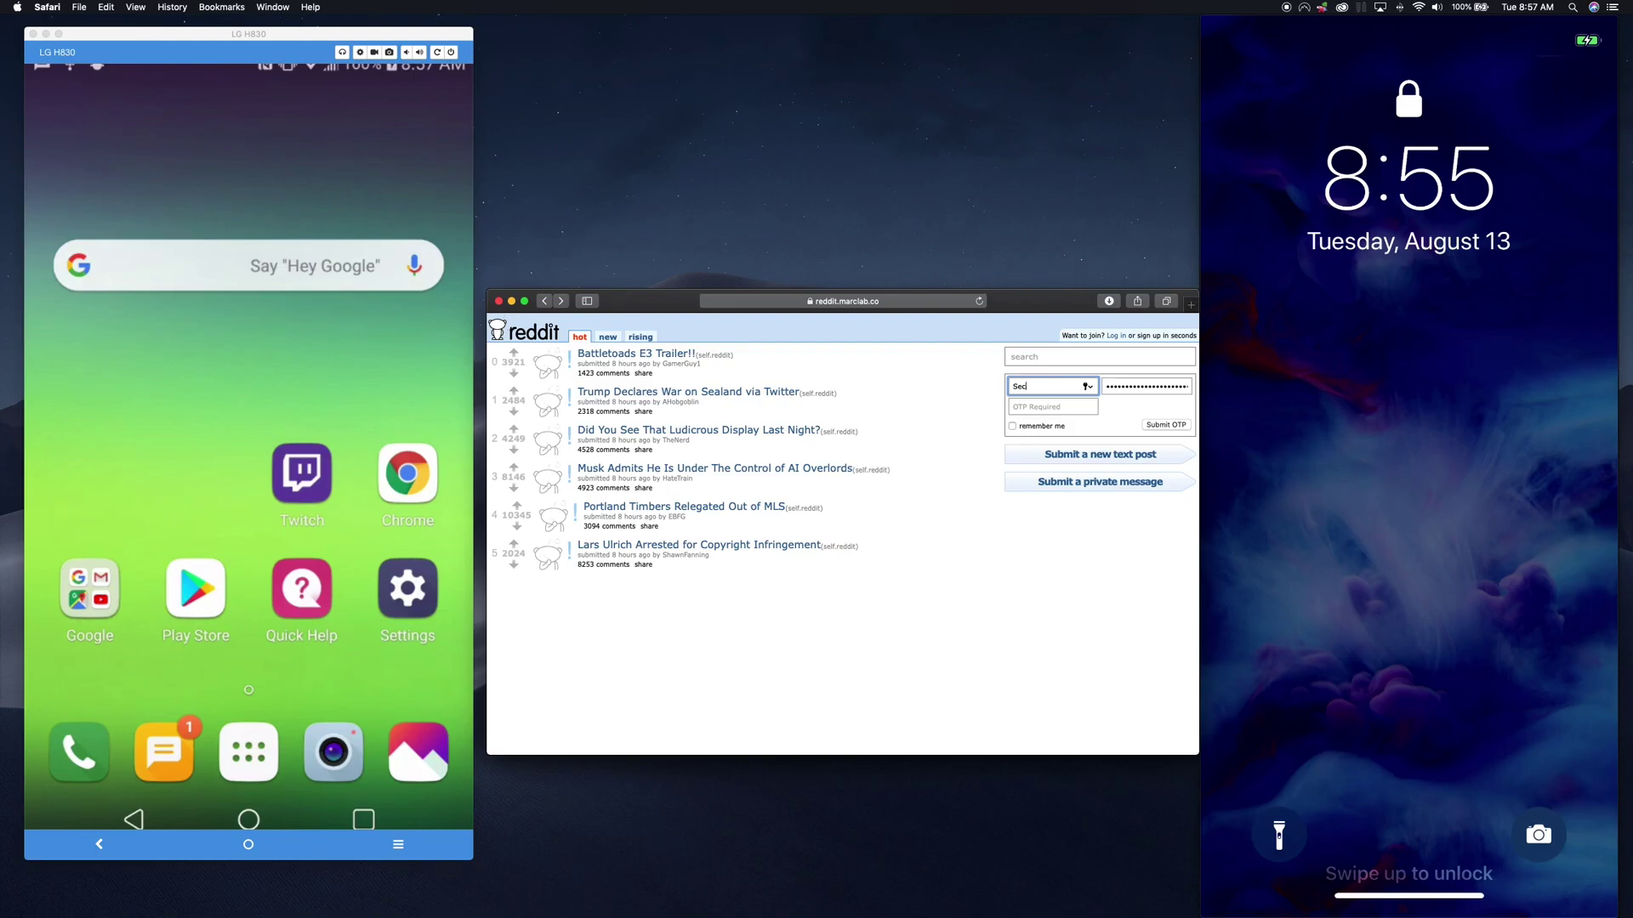
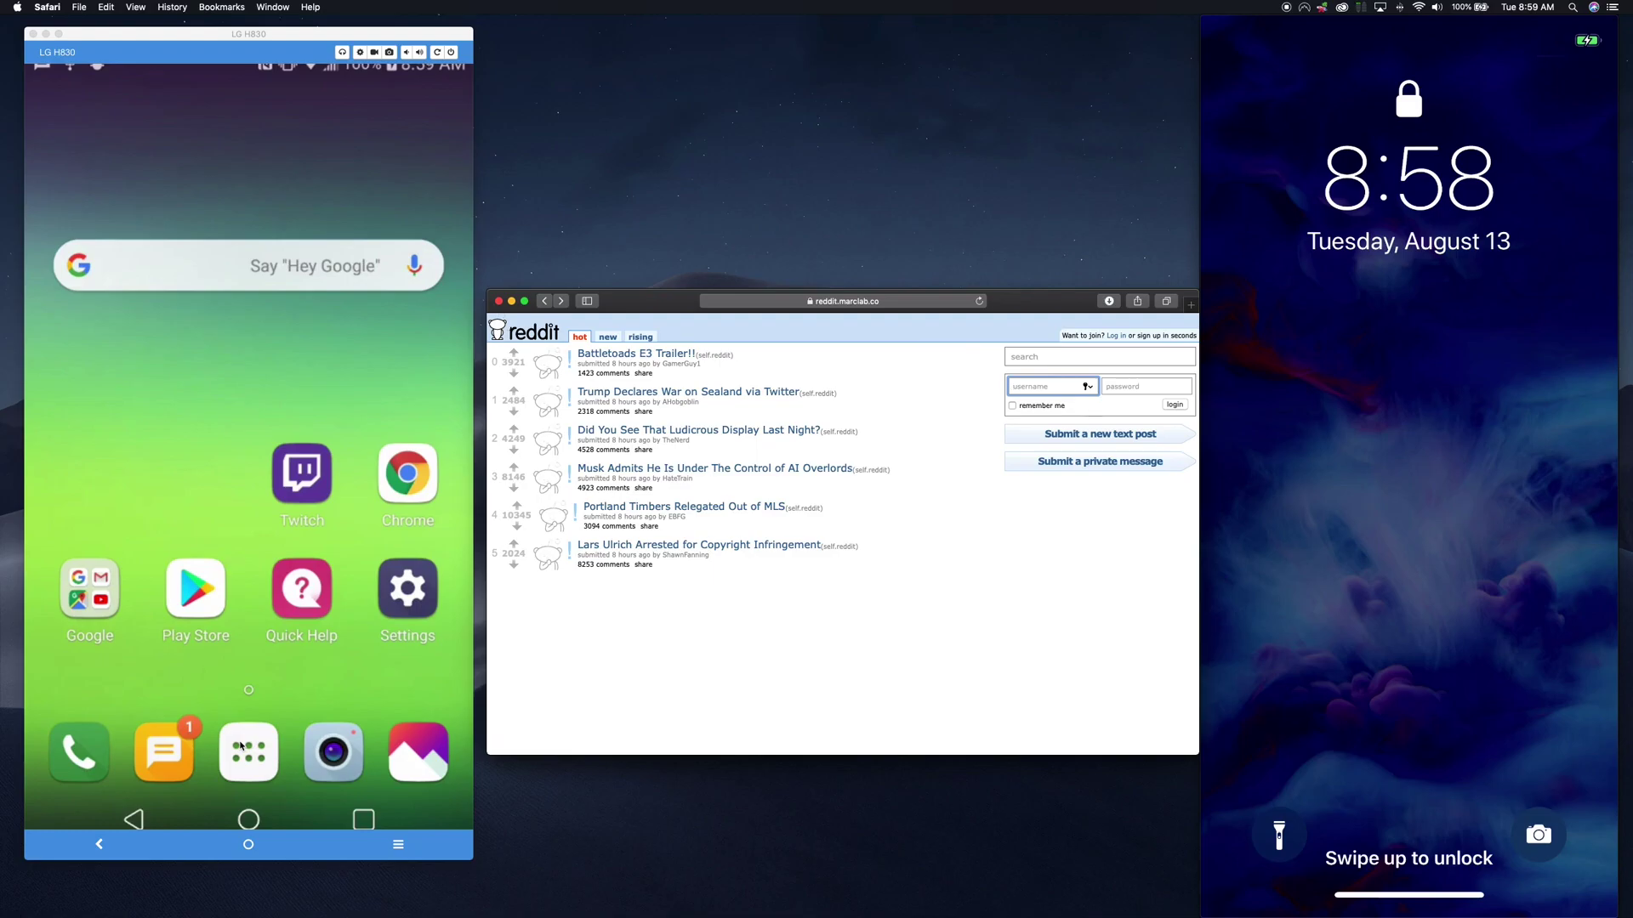
# - Focus the Vysor window and open the mirrored phone's app drawer
pyautogui.click(242, 746)
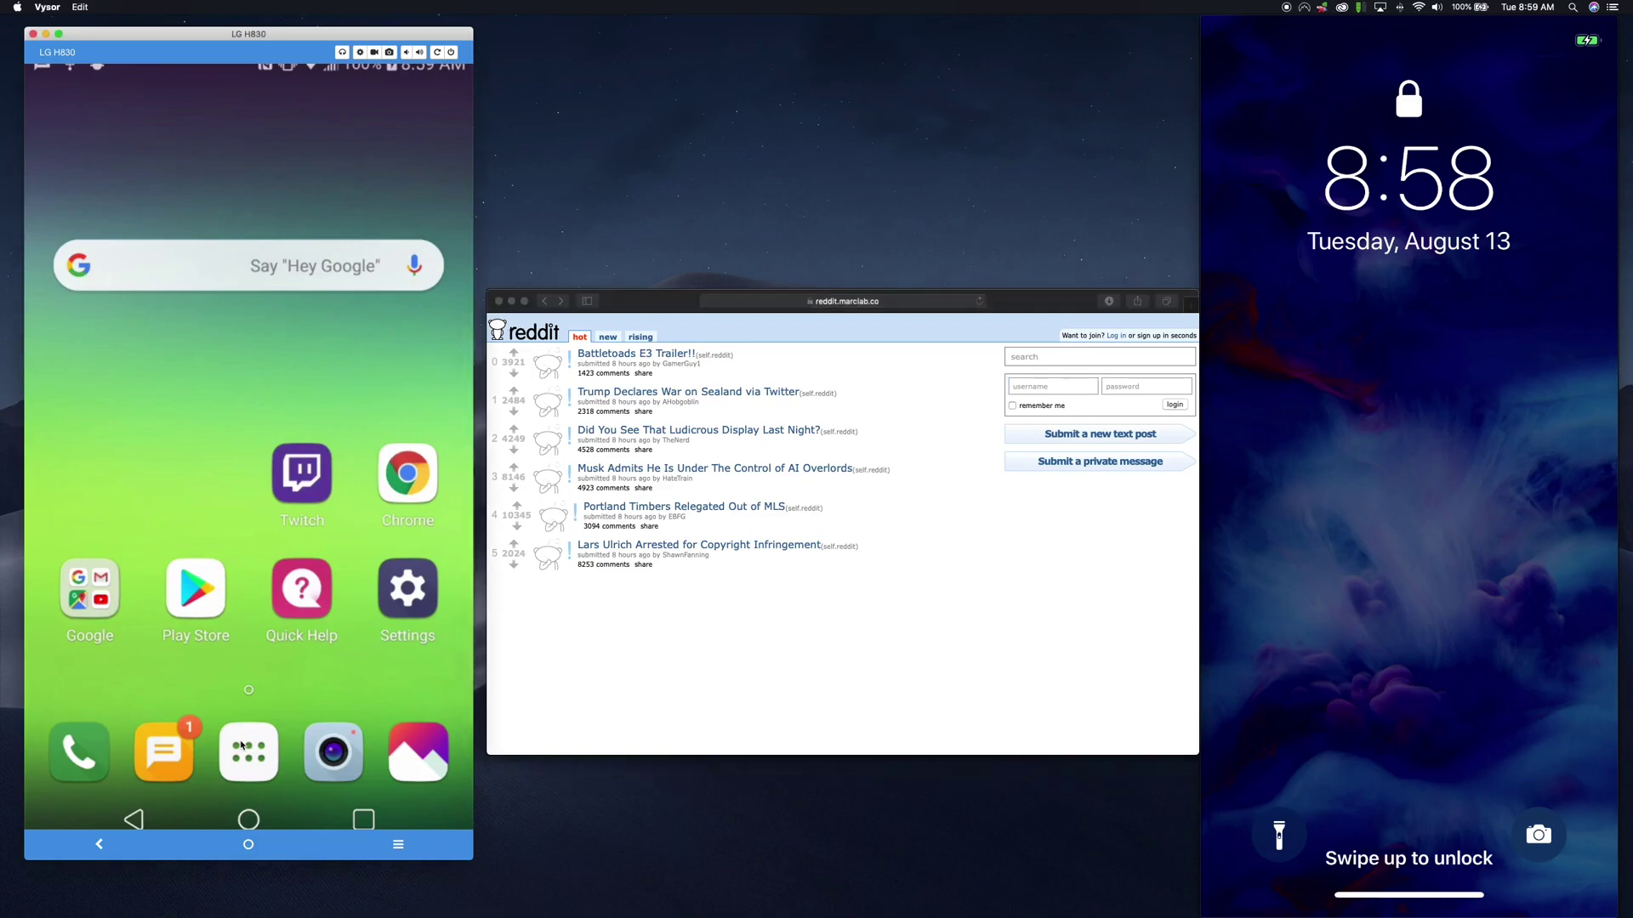
pyautogui.click(242, 746)
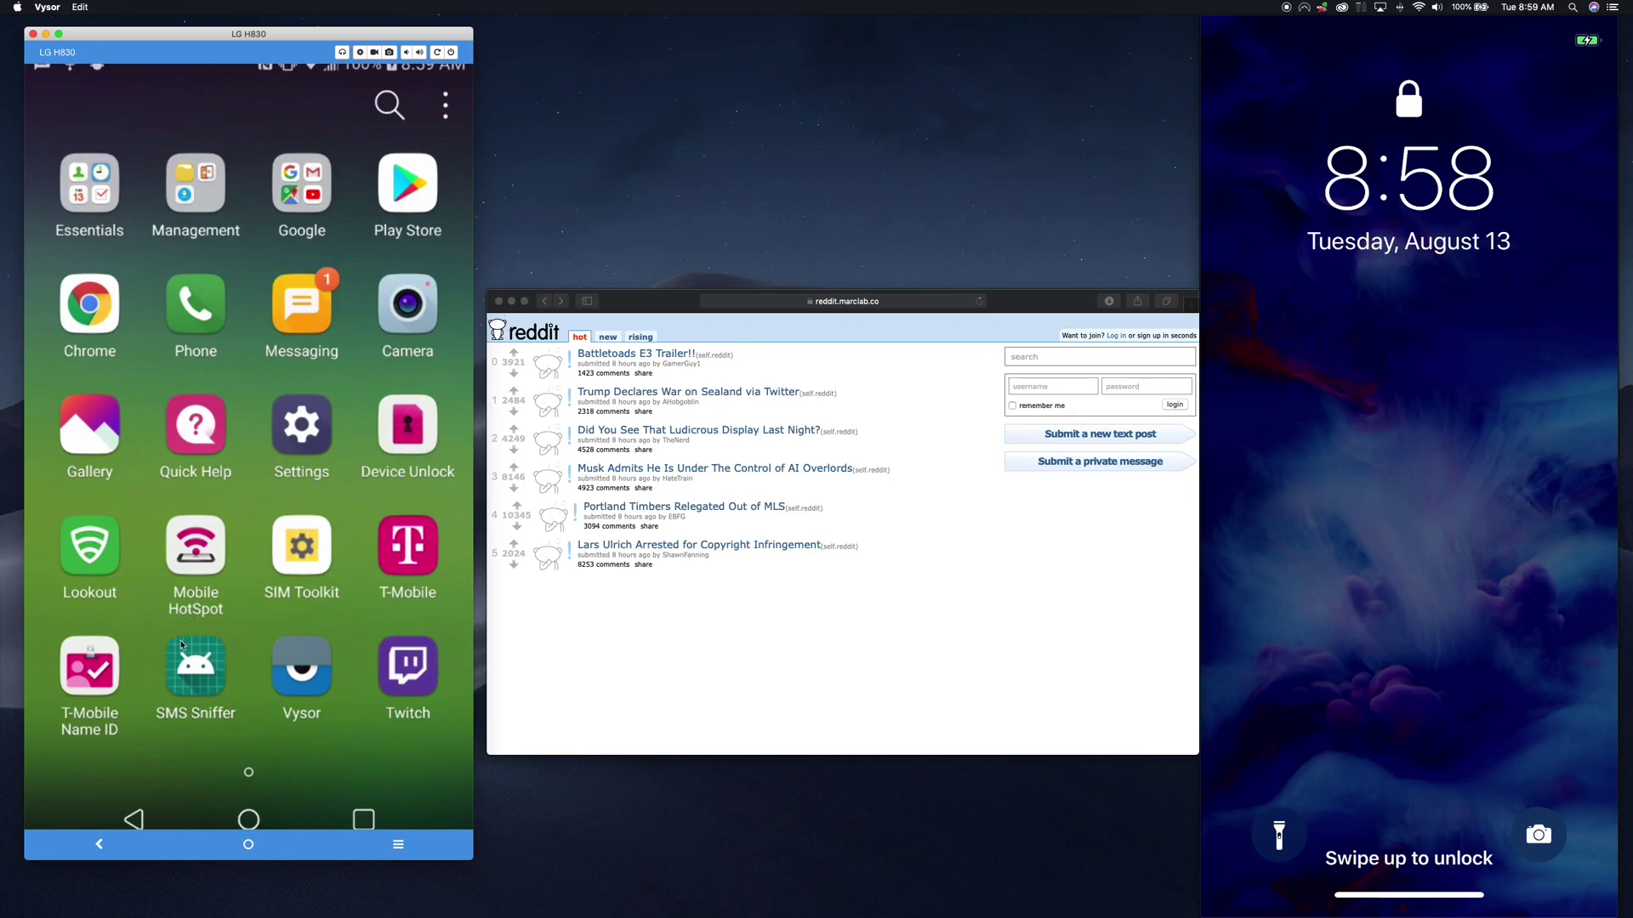
# - Launch SMS Sniffer, dismiss the Vysor Pro prompt, and return the phone to its home screen
pyautogui.click(182, 646)
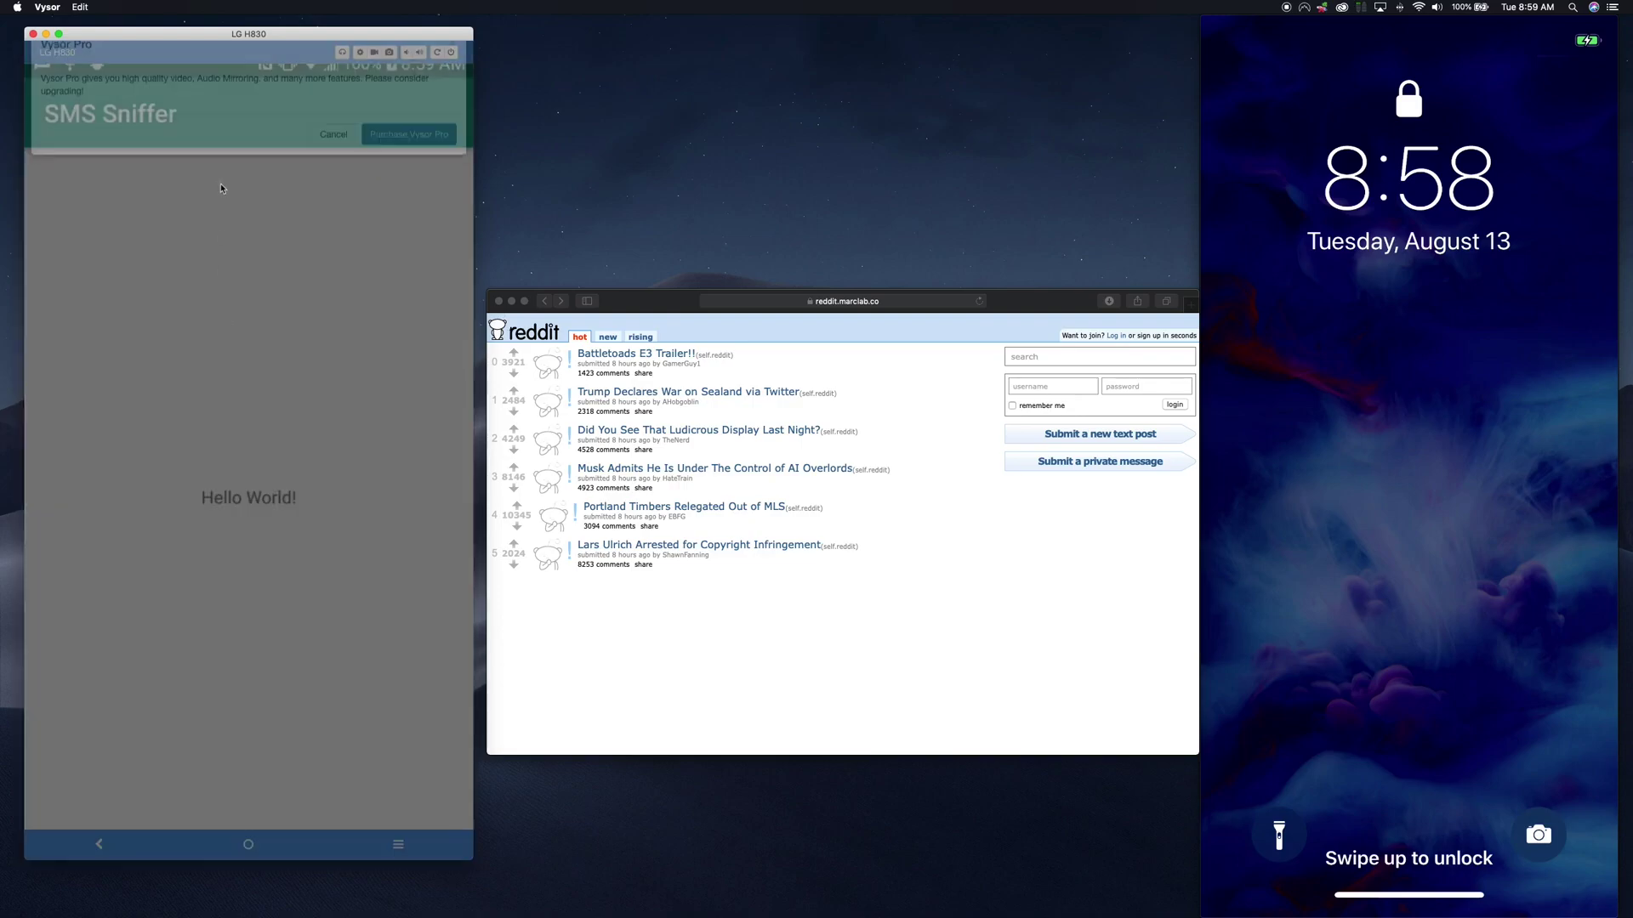
pyautogui.click(333, 155)
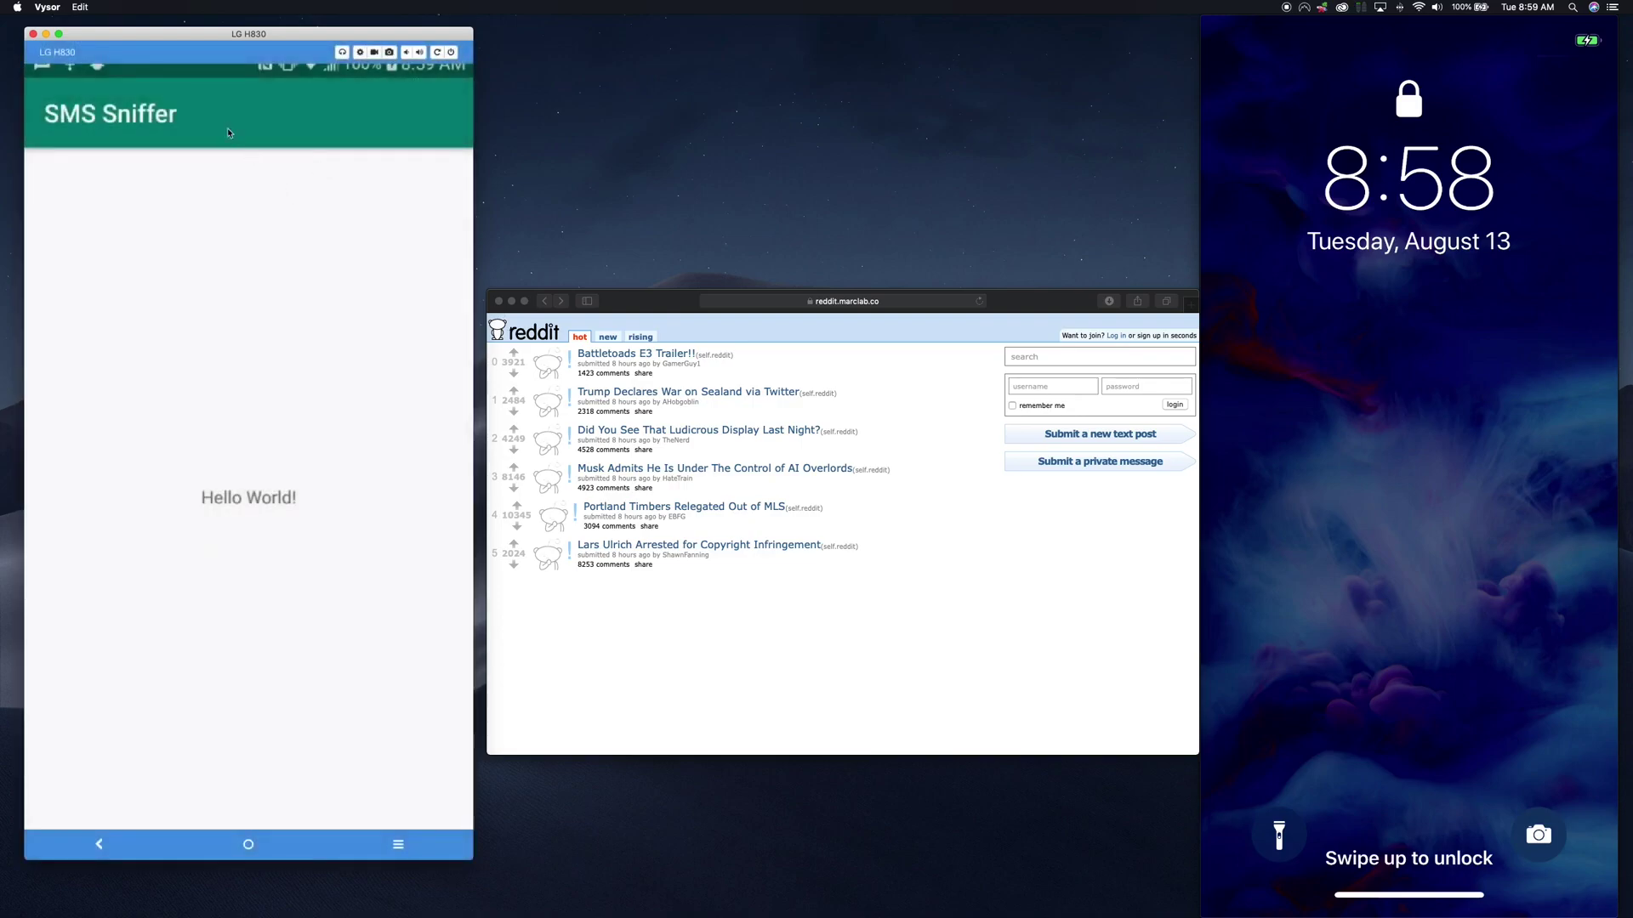
pyautogui.click(253, 853)
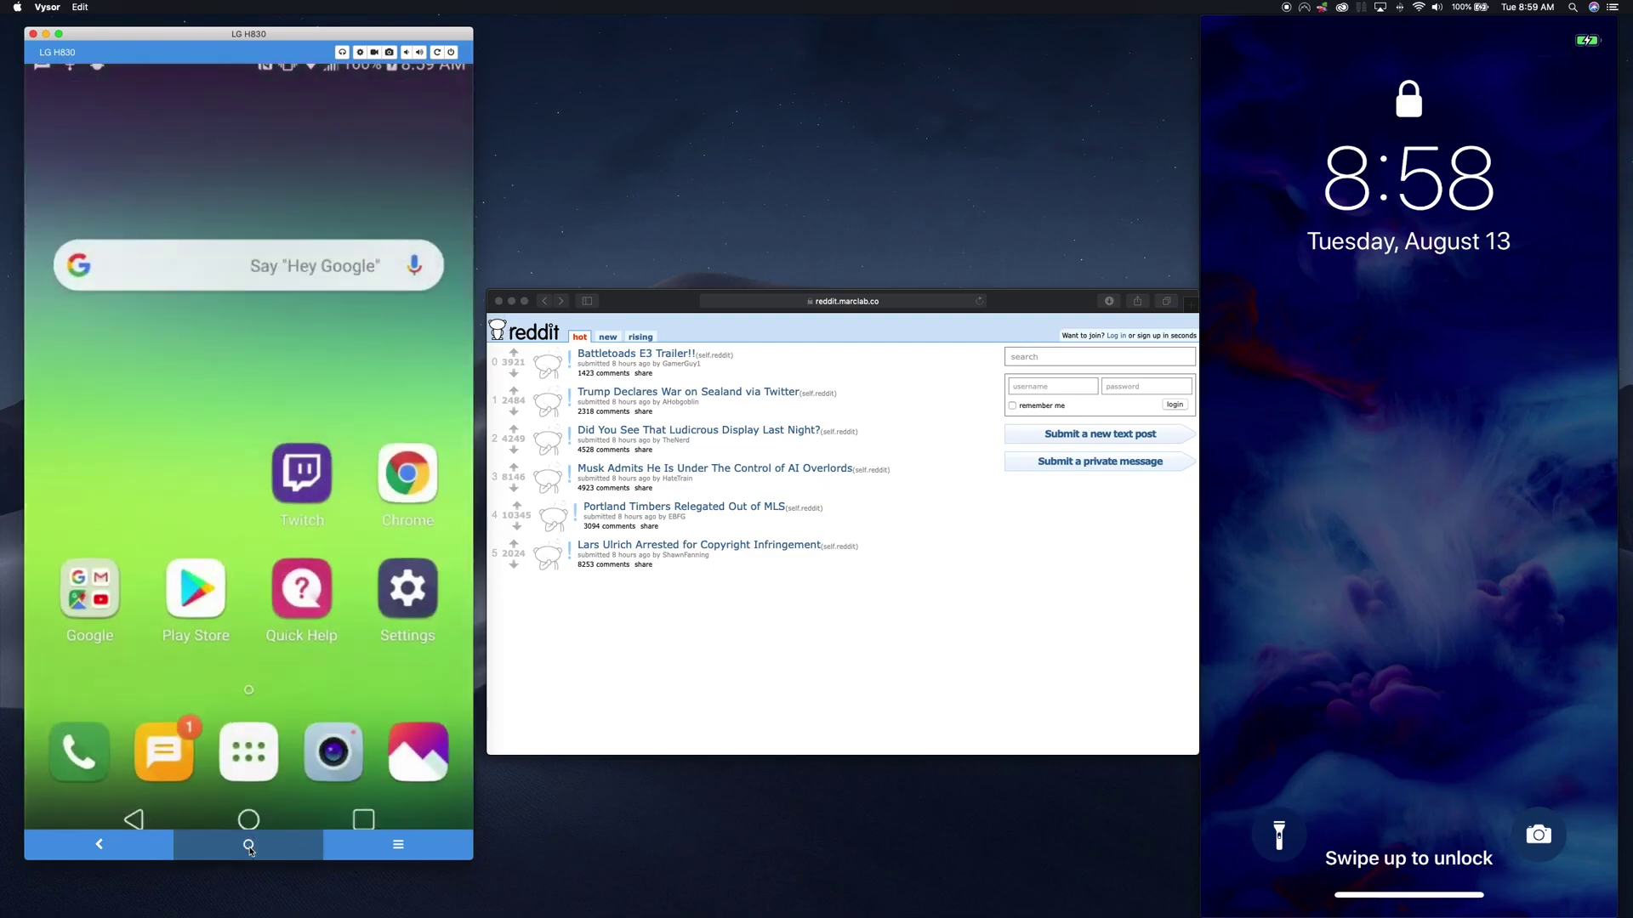
pyautogui.click(254, 769)
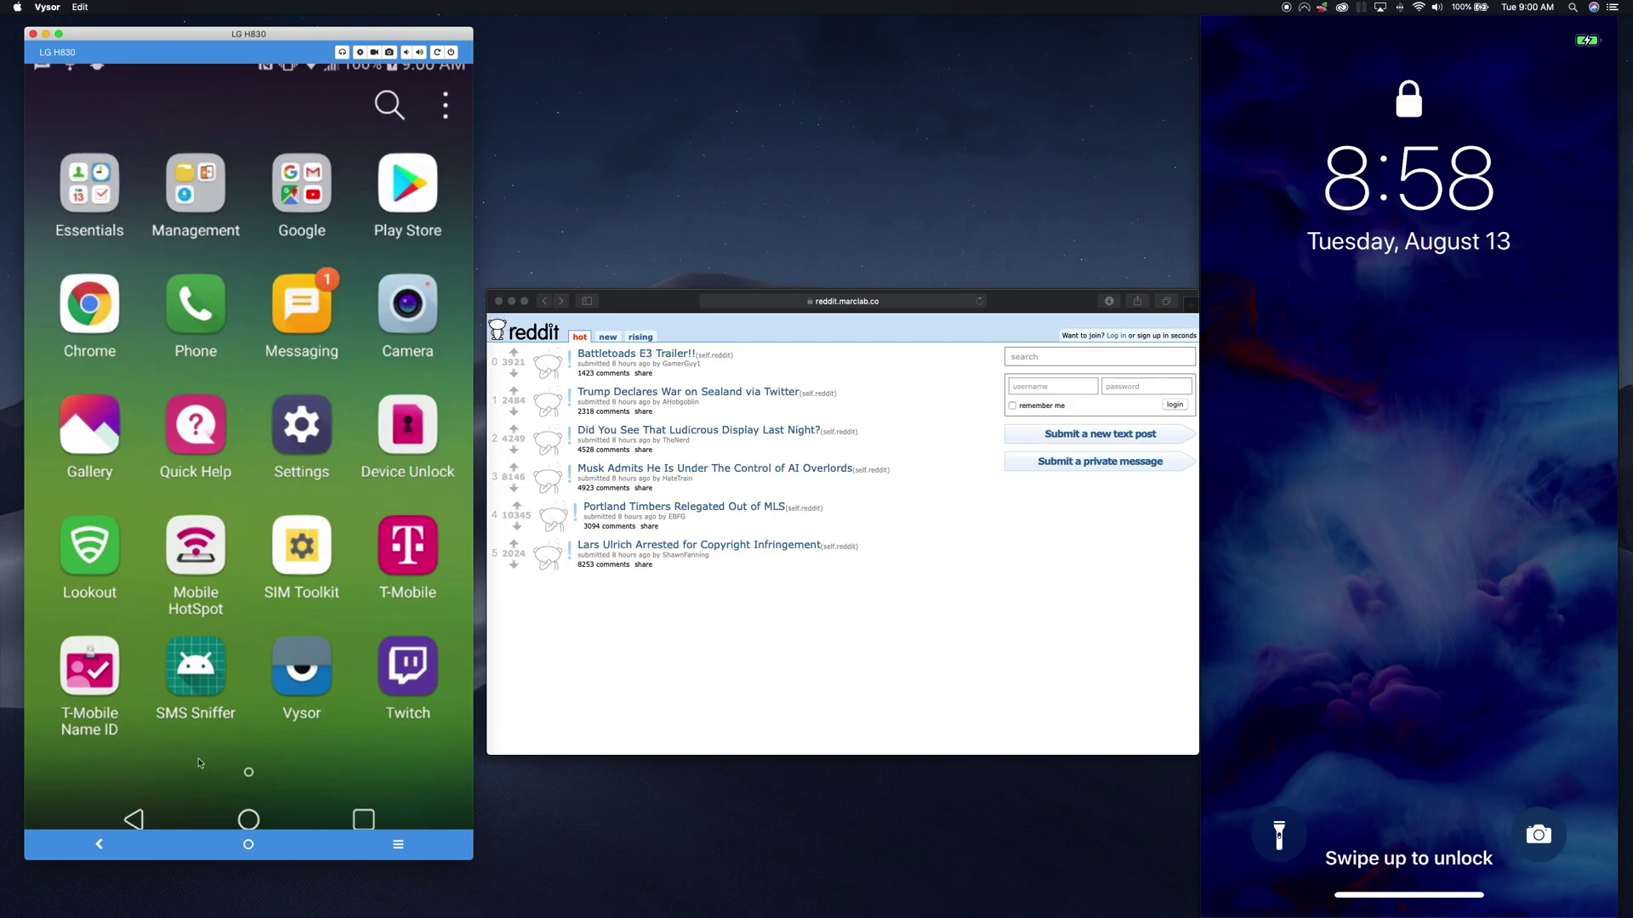
pyautogui.click(249, 844)
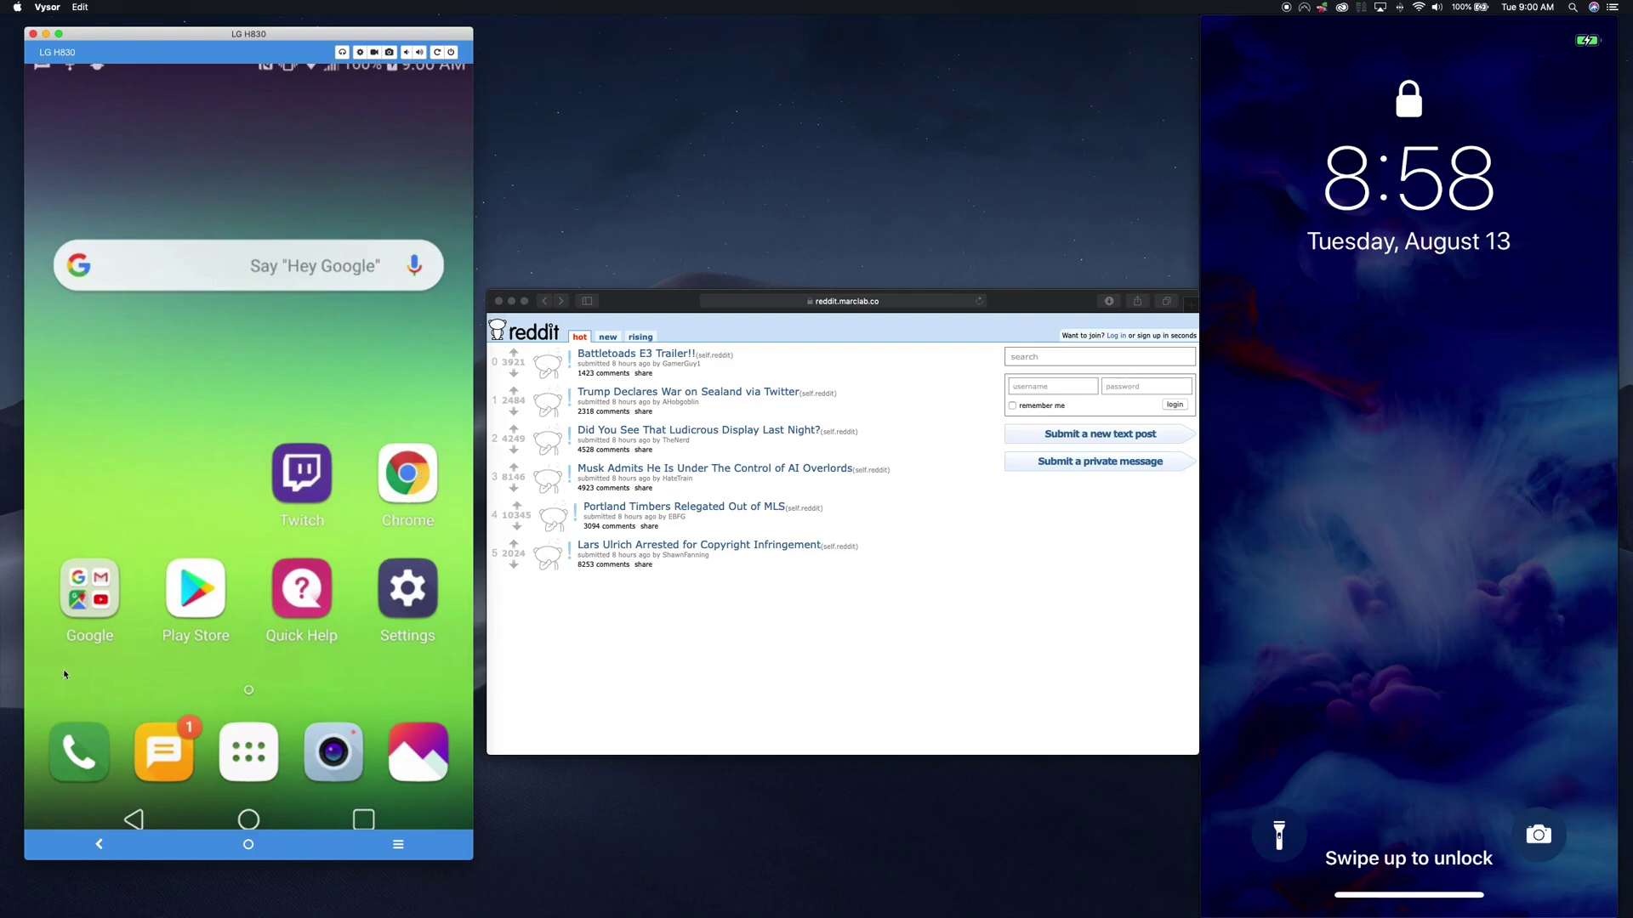
# - Select and delete all conversations in Messaging, then return to the home screen
pyautogui.click(166, 750)
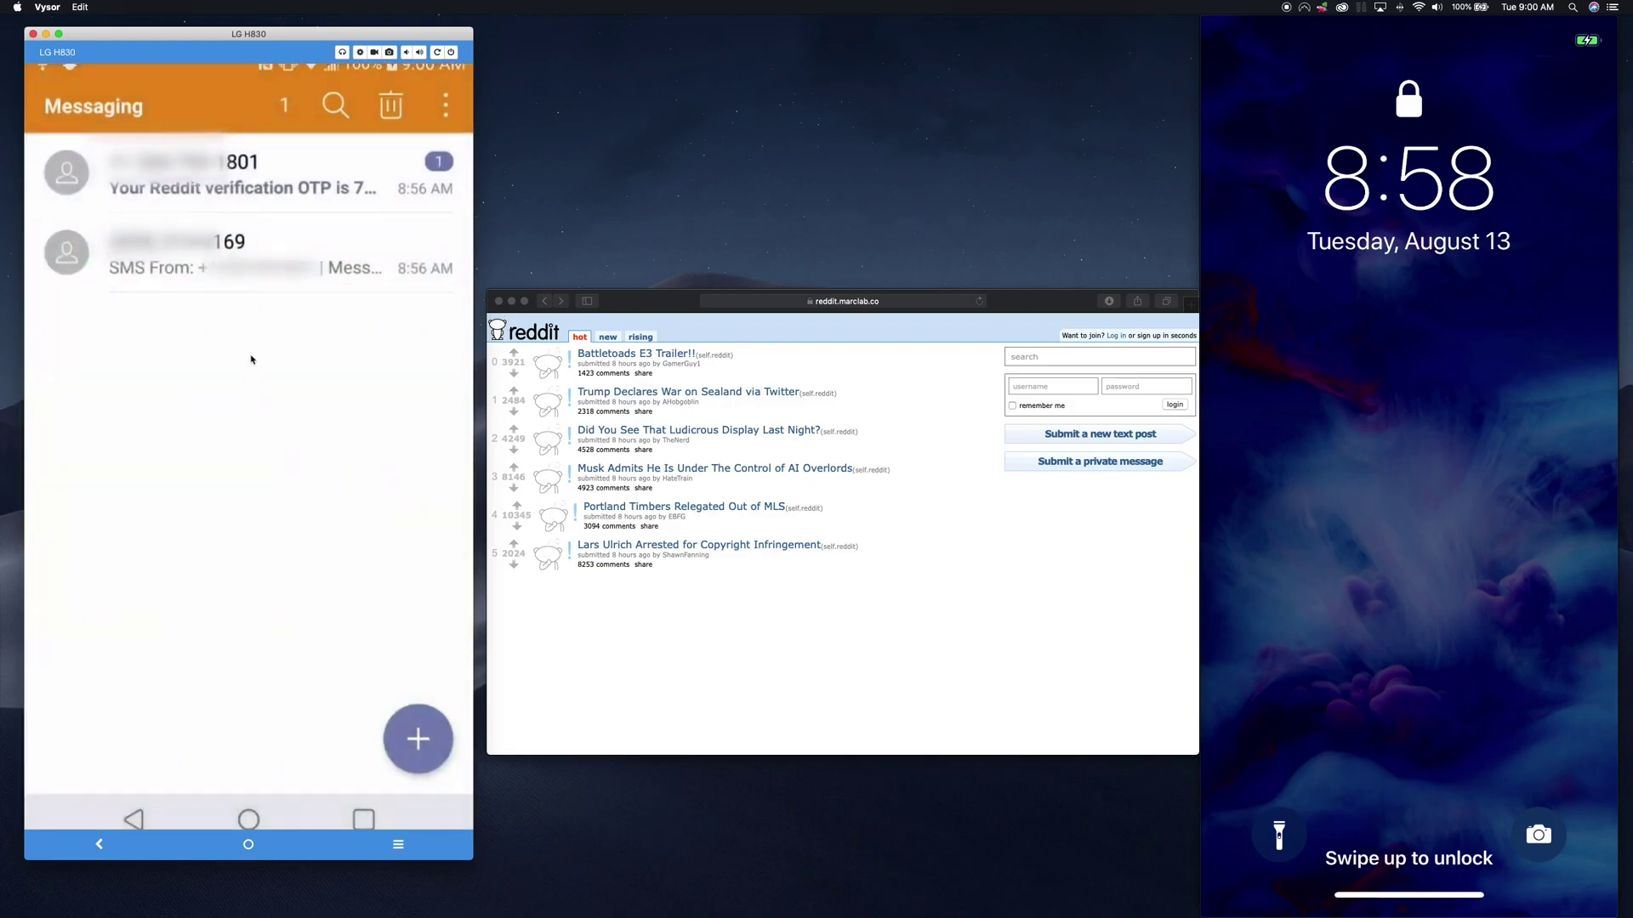
pyautogui.click(388, 109)
pyautogui.click(65, 108)
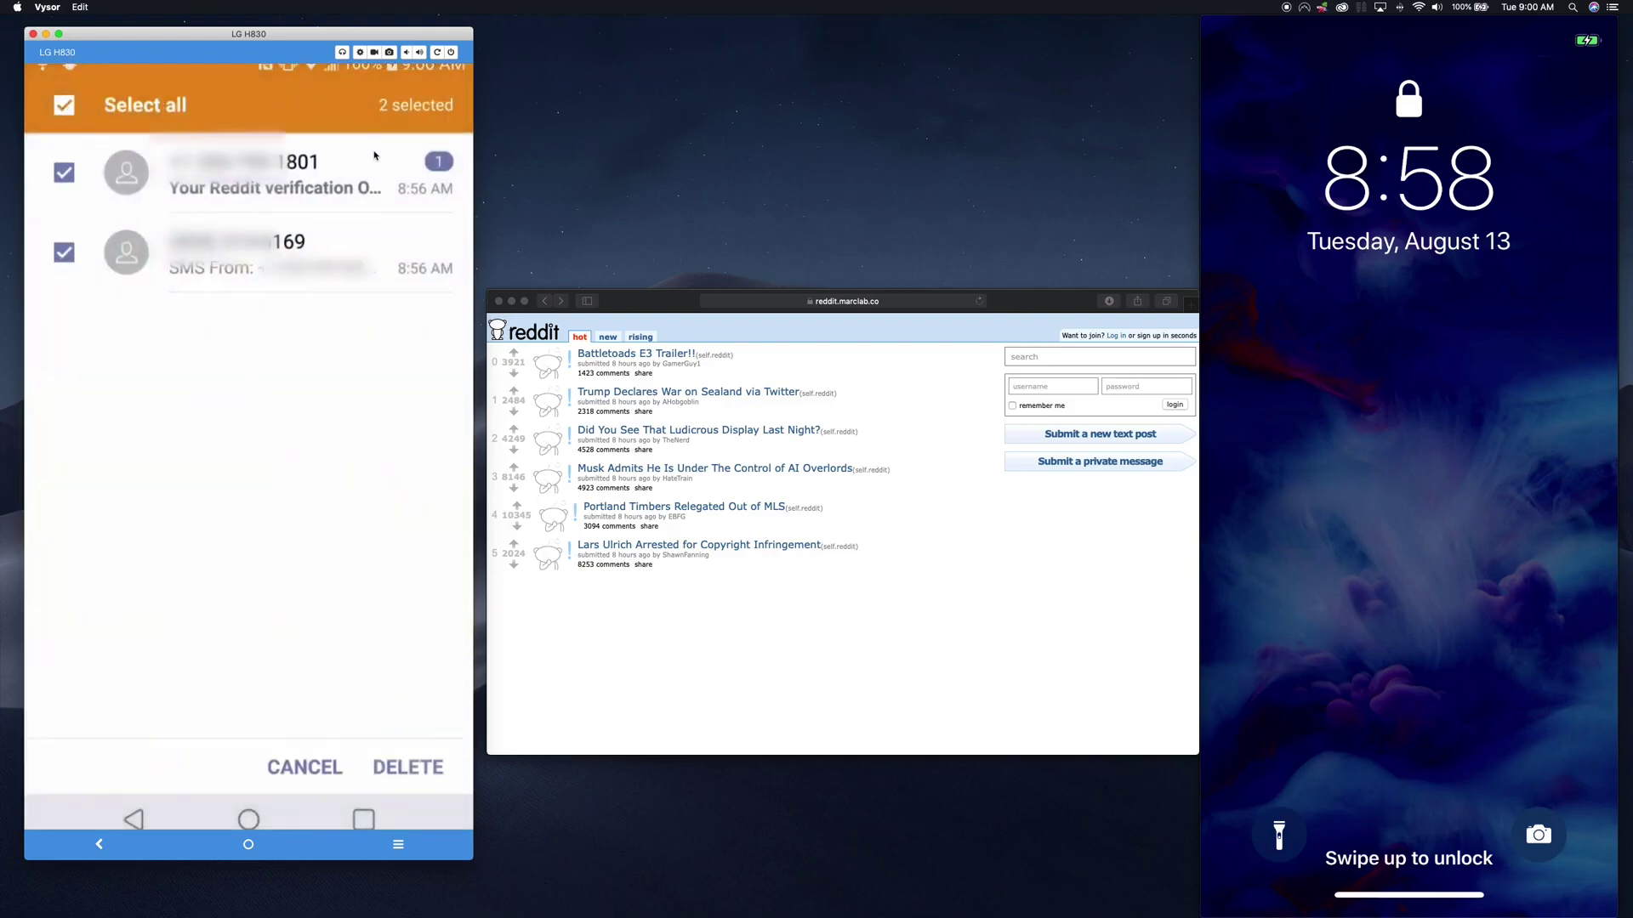
pyautogui.click(400, 769)
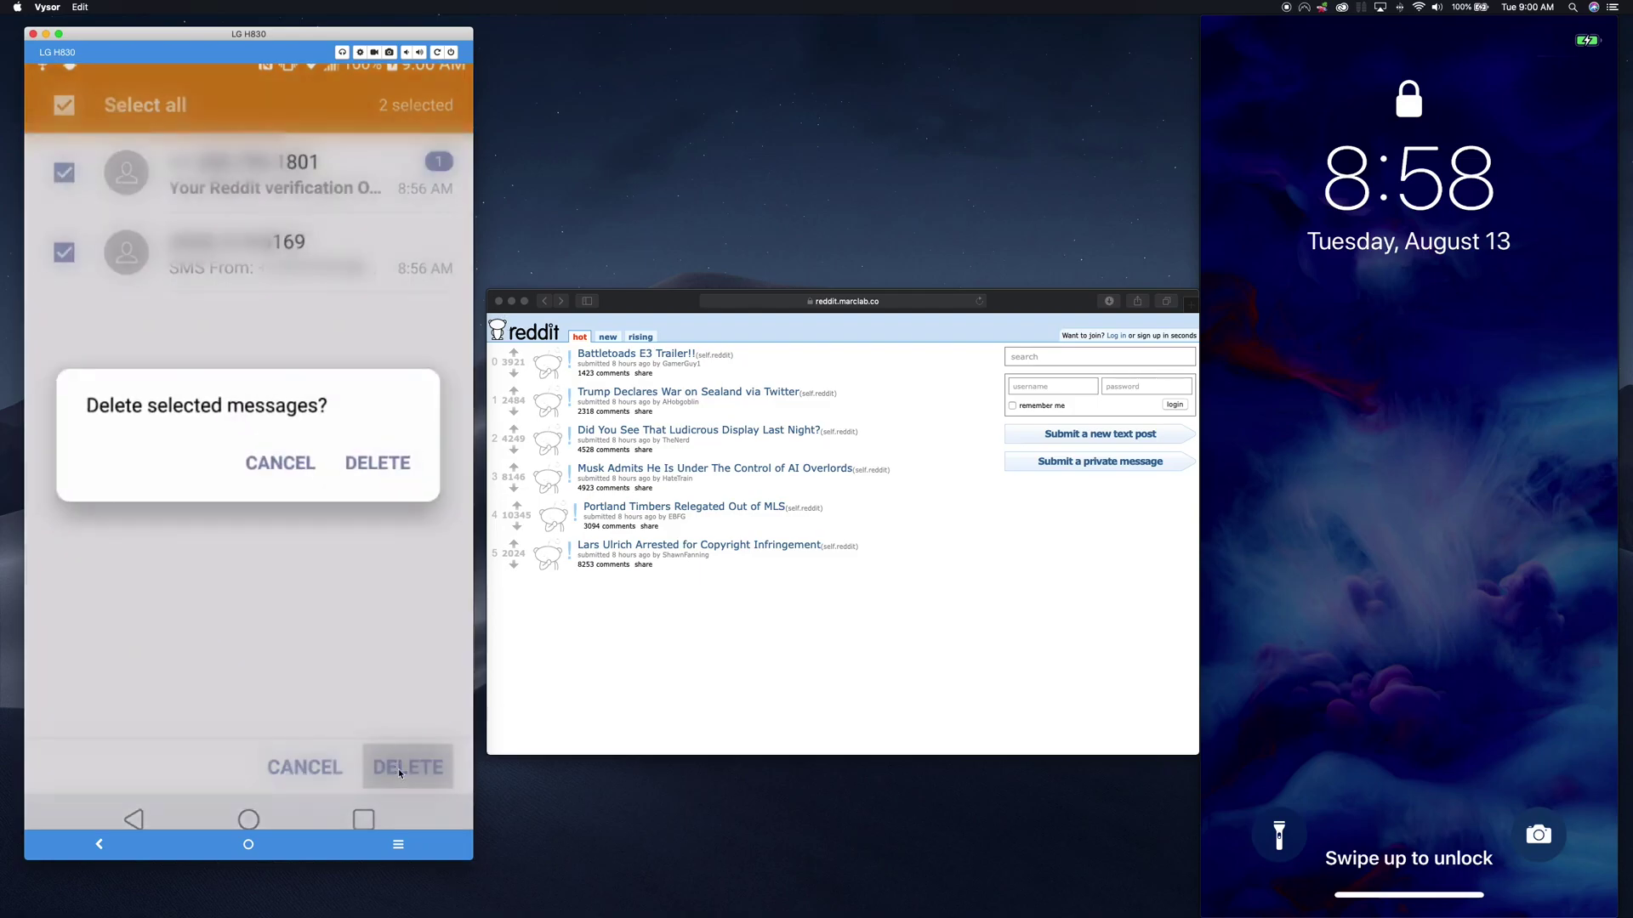
pyautogui.click(380, 464)
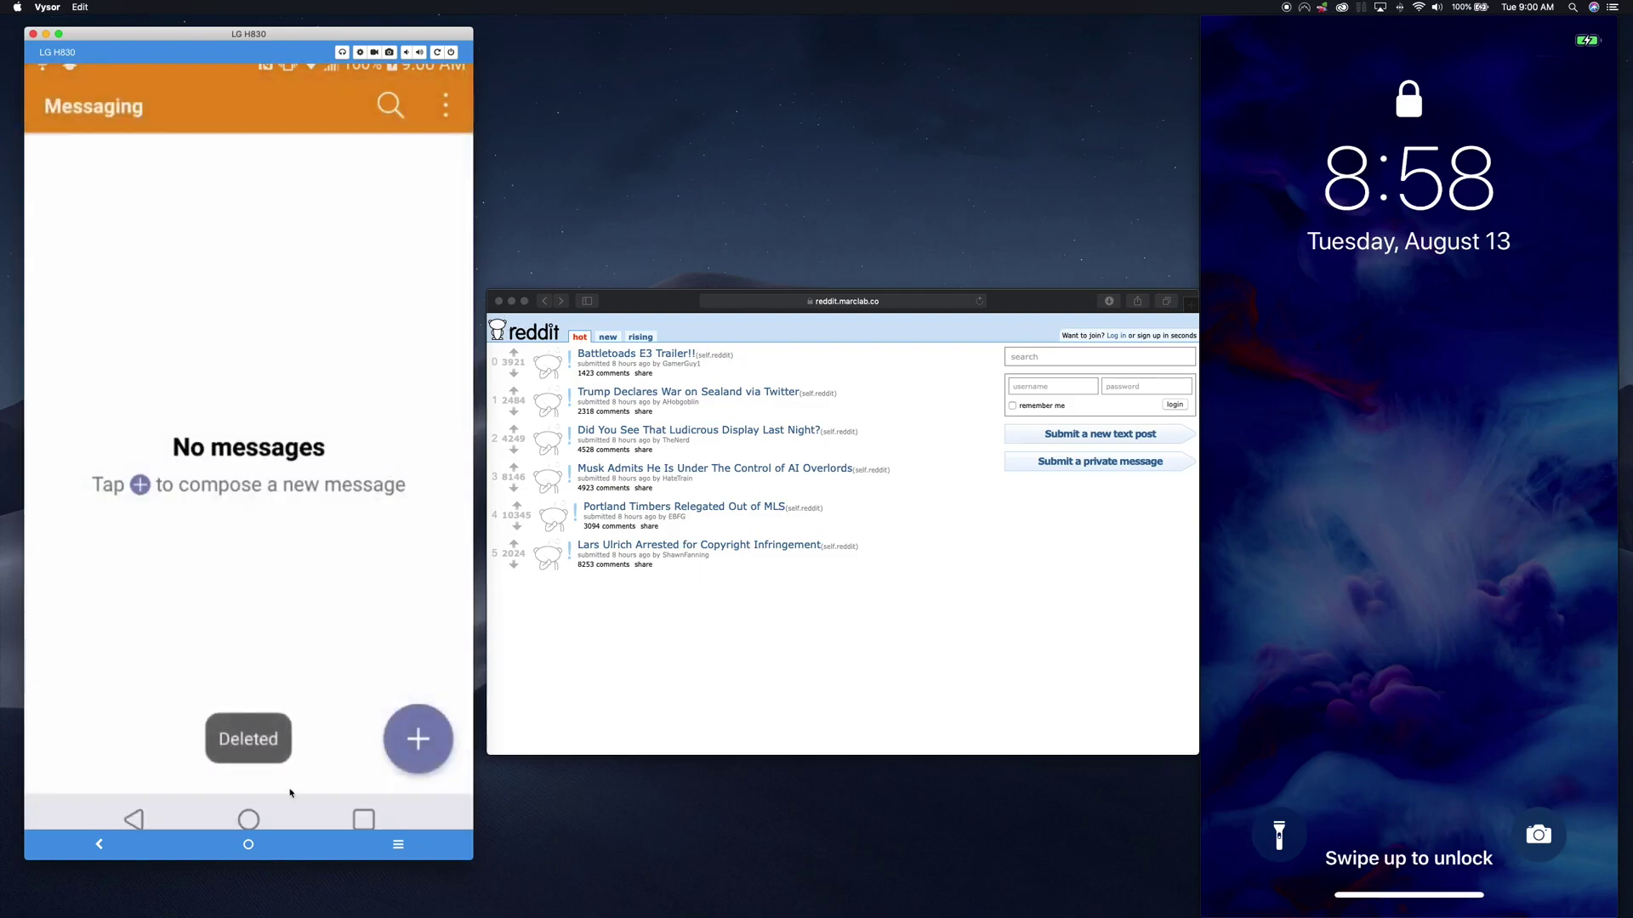
pyautogui.click(249, 823)
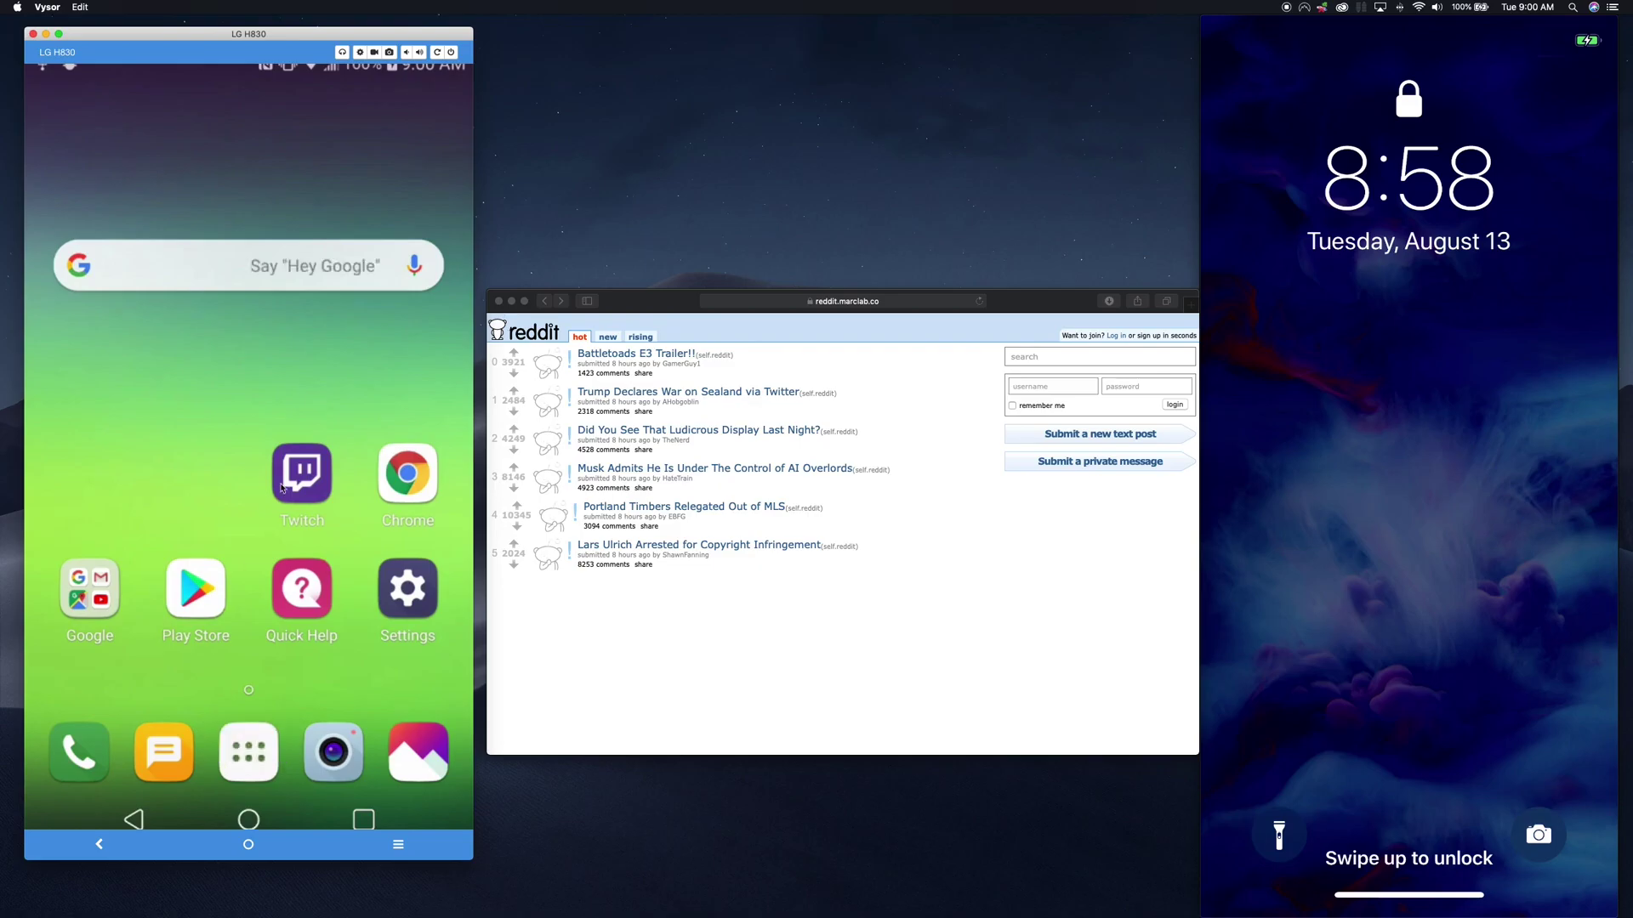
# - Log in to reddit.marclab.co in Safari with the attacker's username and password
pyautogui.click(1053, 384)
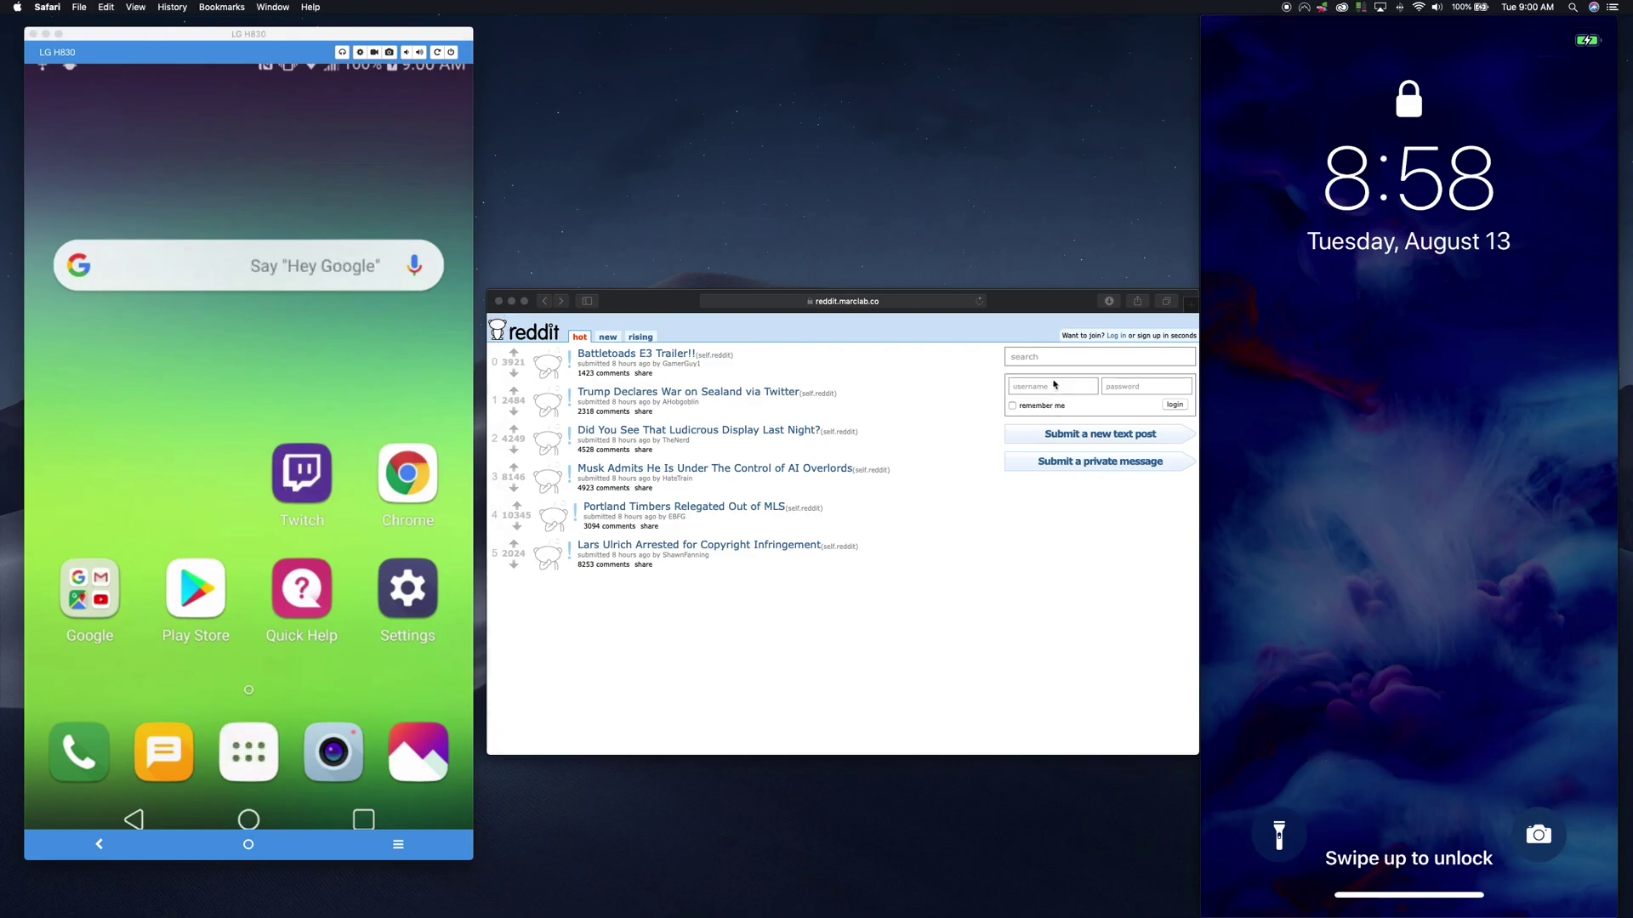
pyautogui.write('Sec')
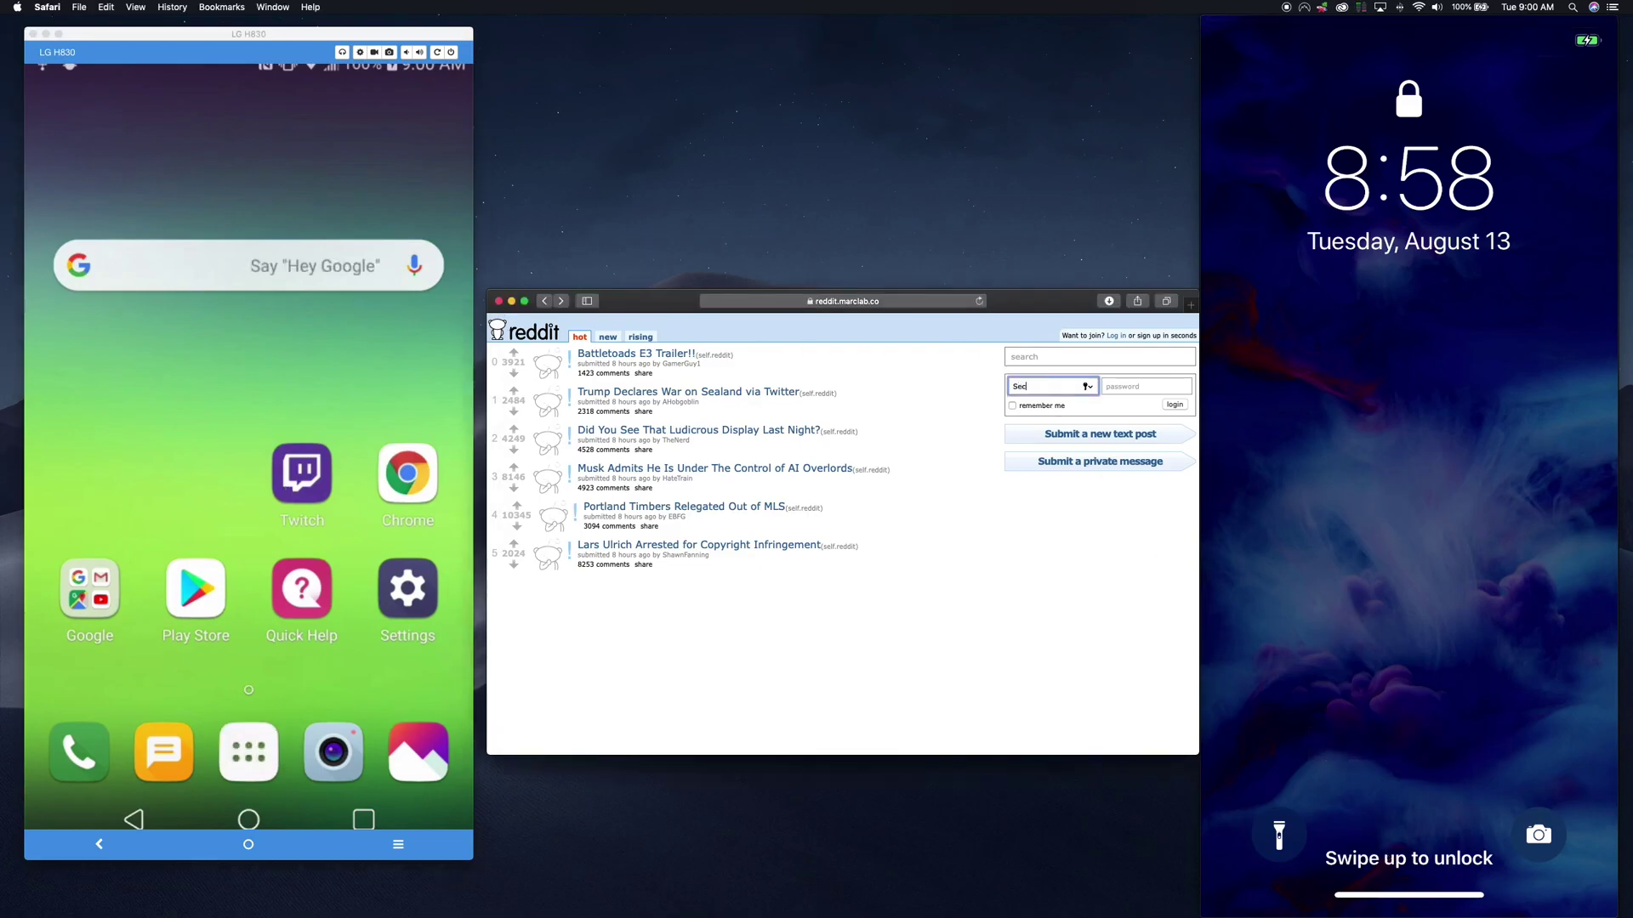
pyautogui.write('Adept')
pyautogui.press('Tab')
pyautogui.write('••••••••••••••••••')
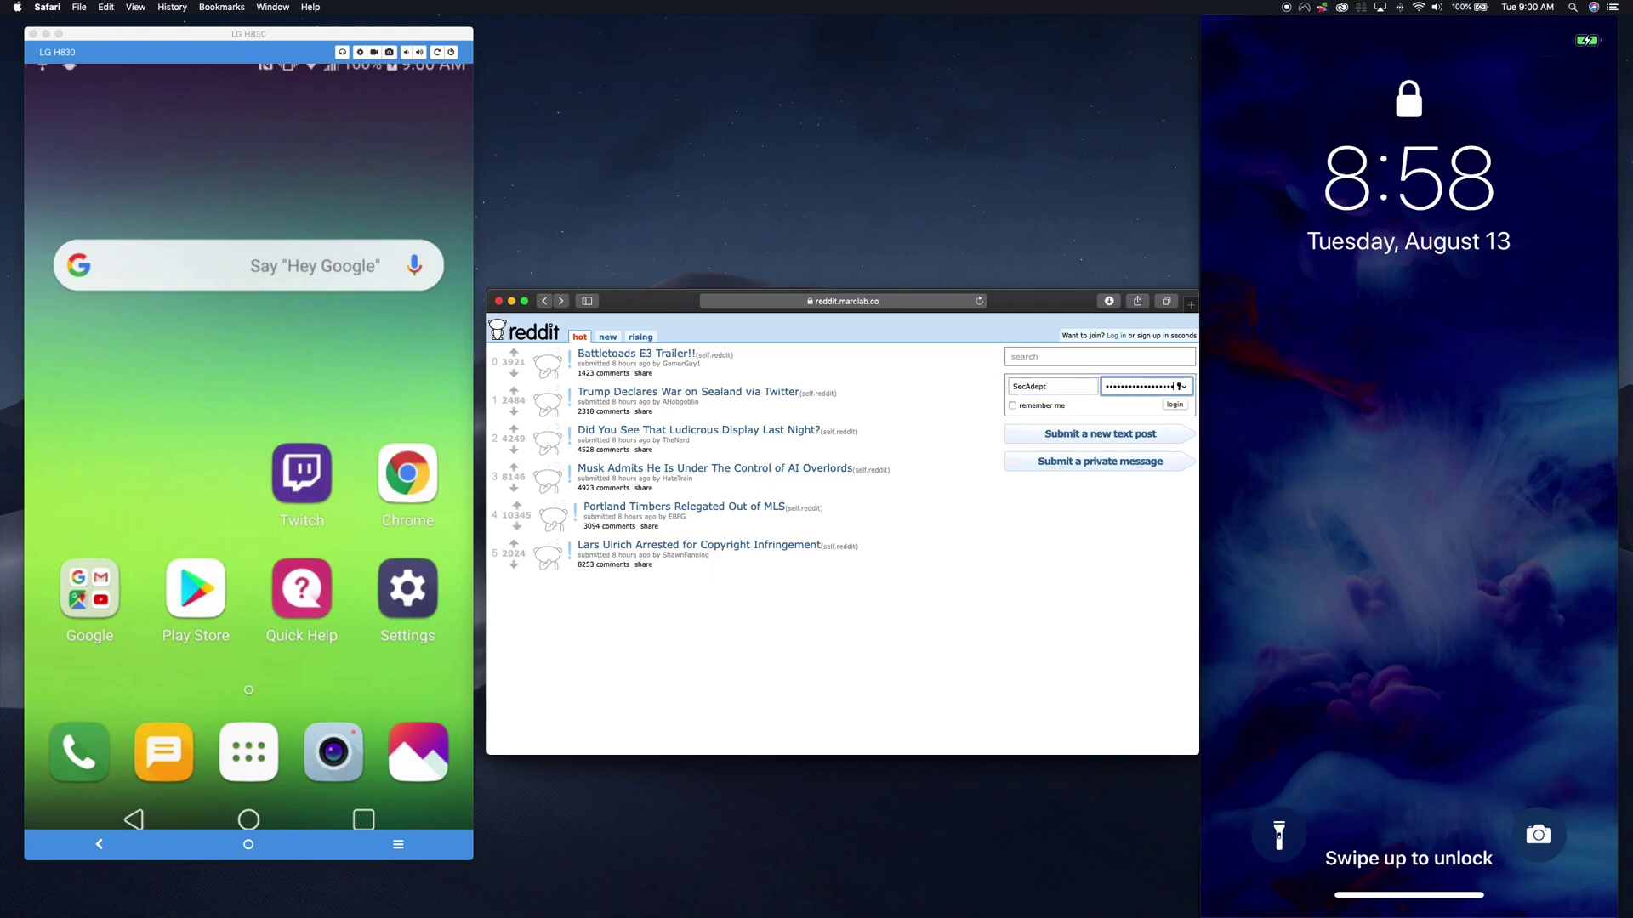
pyautogui.moveTo(1409, 740)
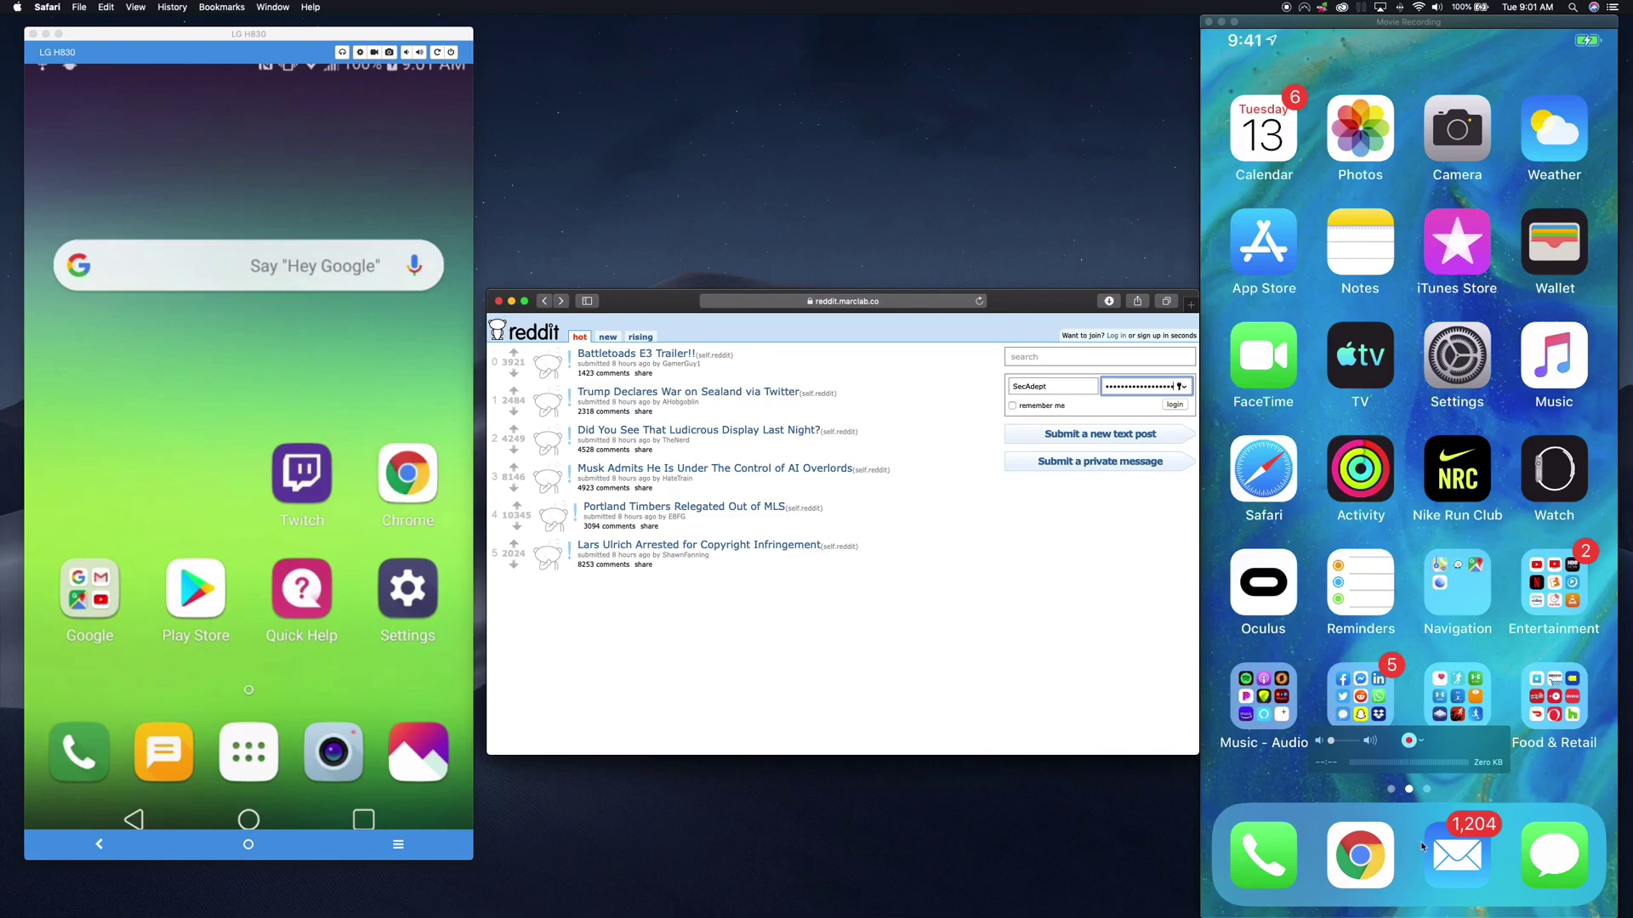
pyautogui.click(1175, 405)
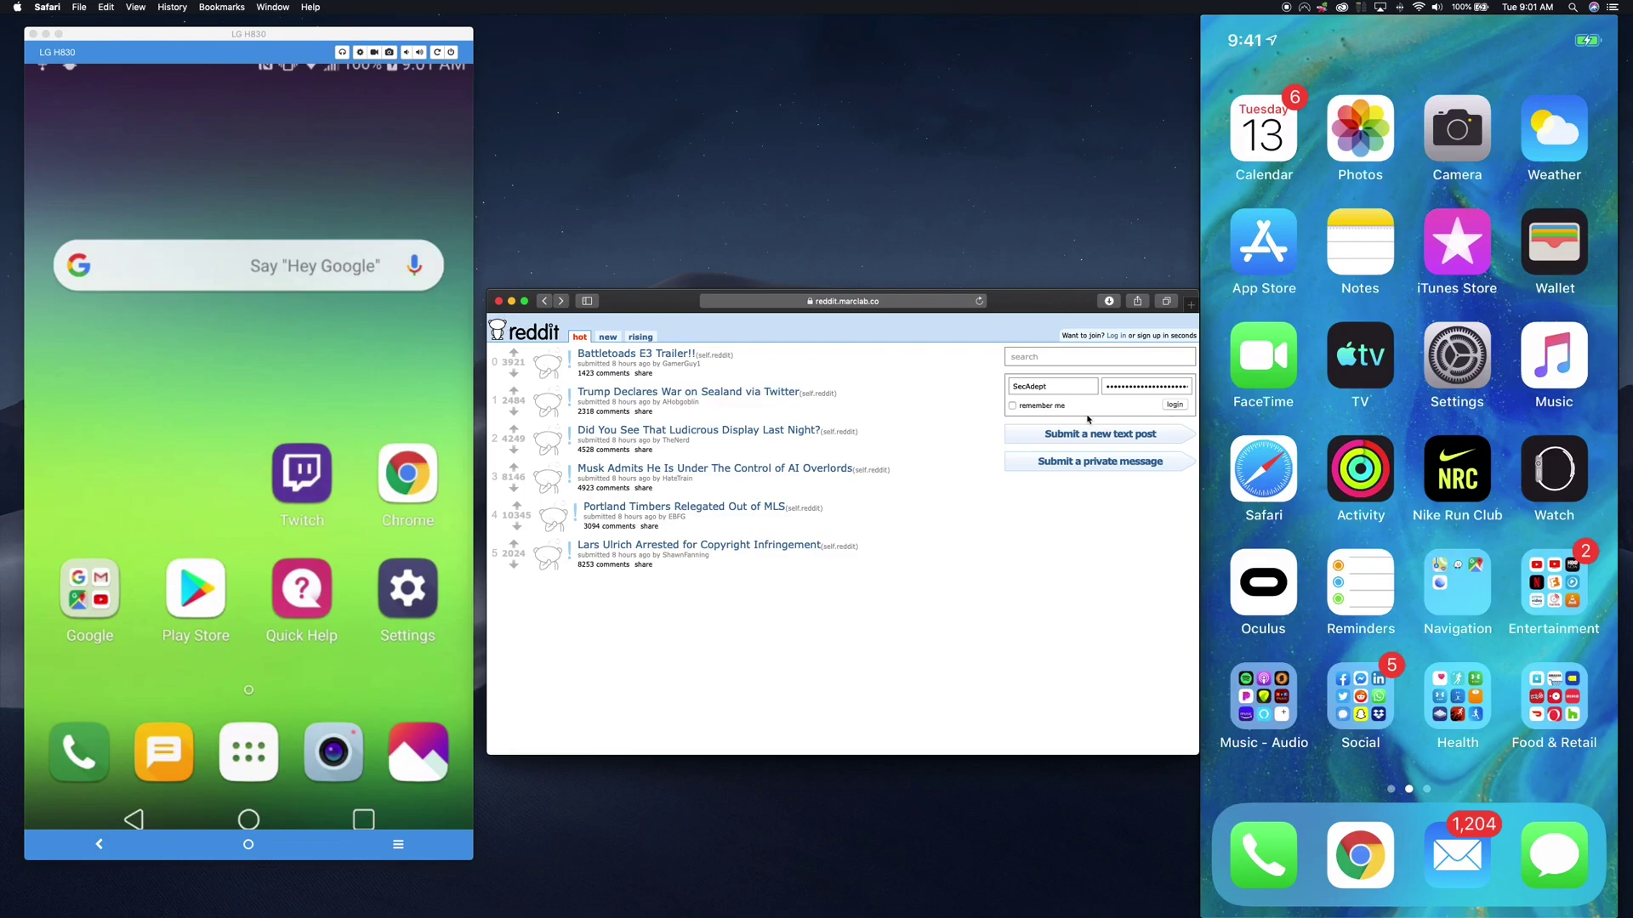
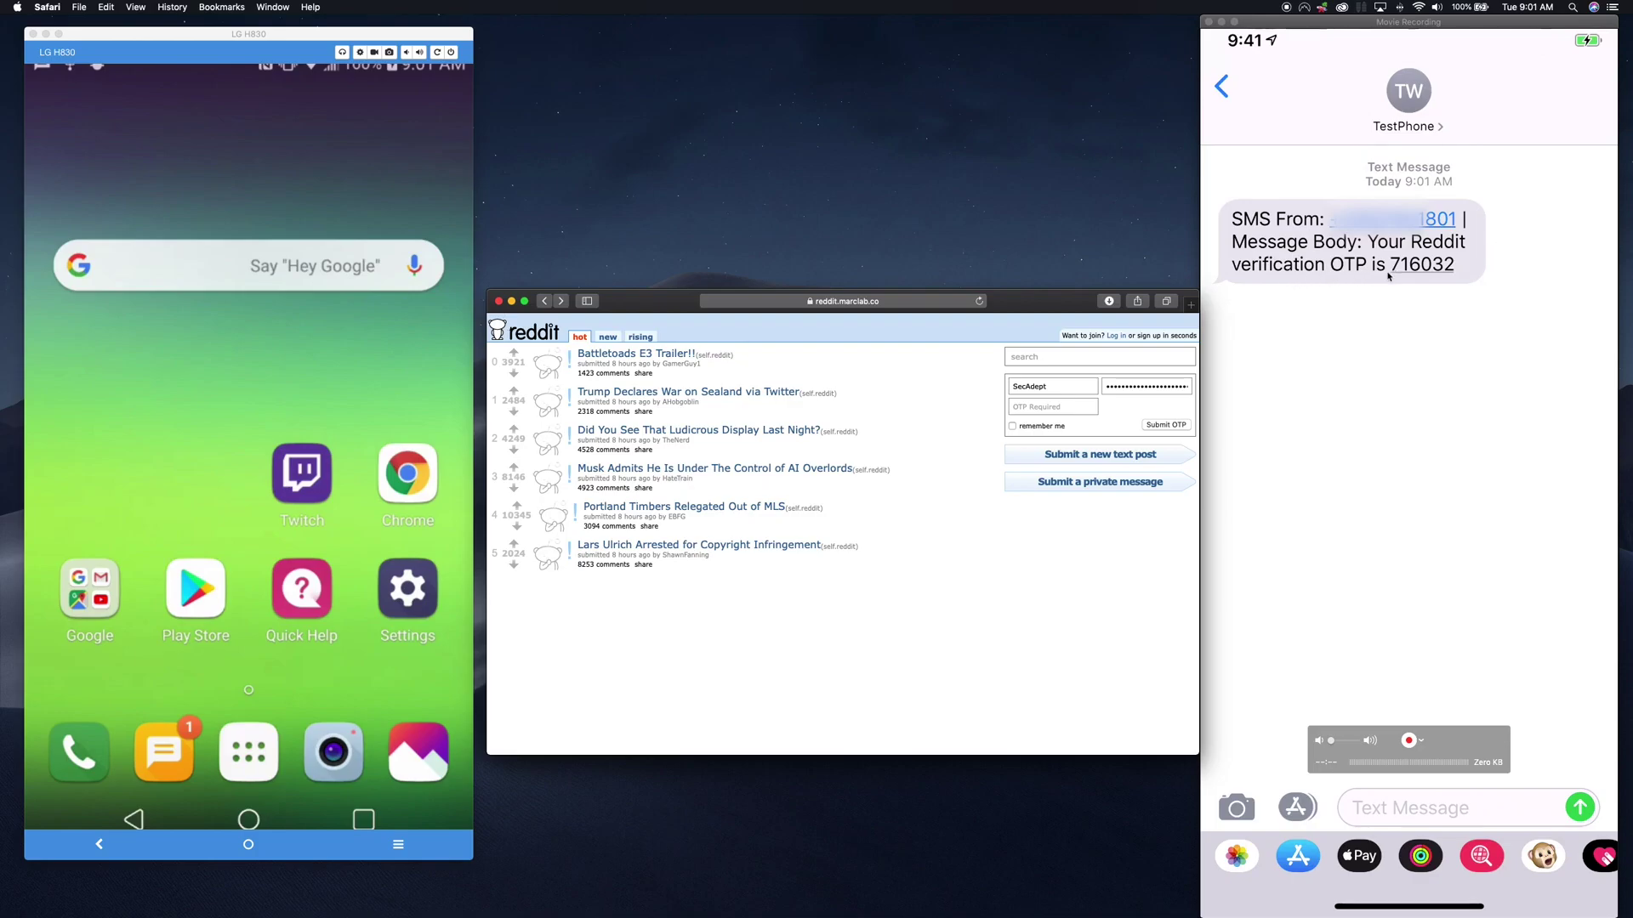
# - Start typing the SMS verification code into the OTP Required field of the login form
pyautogui.click(1046, 408)
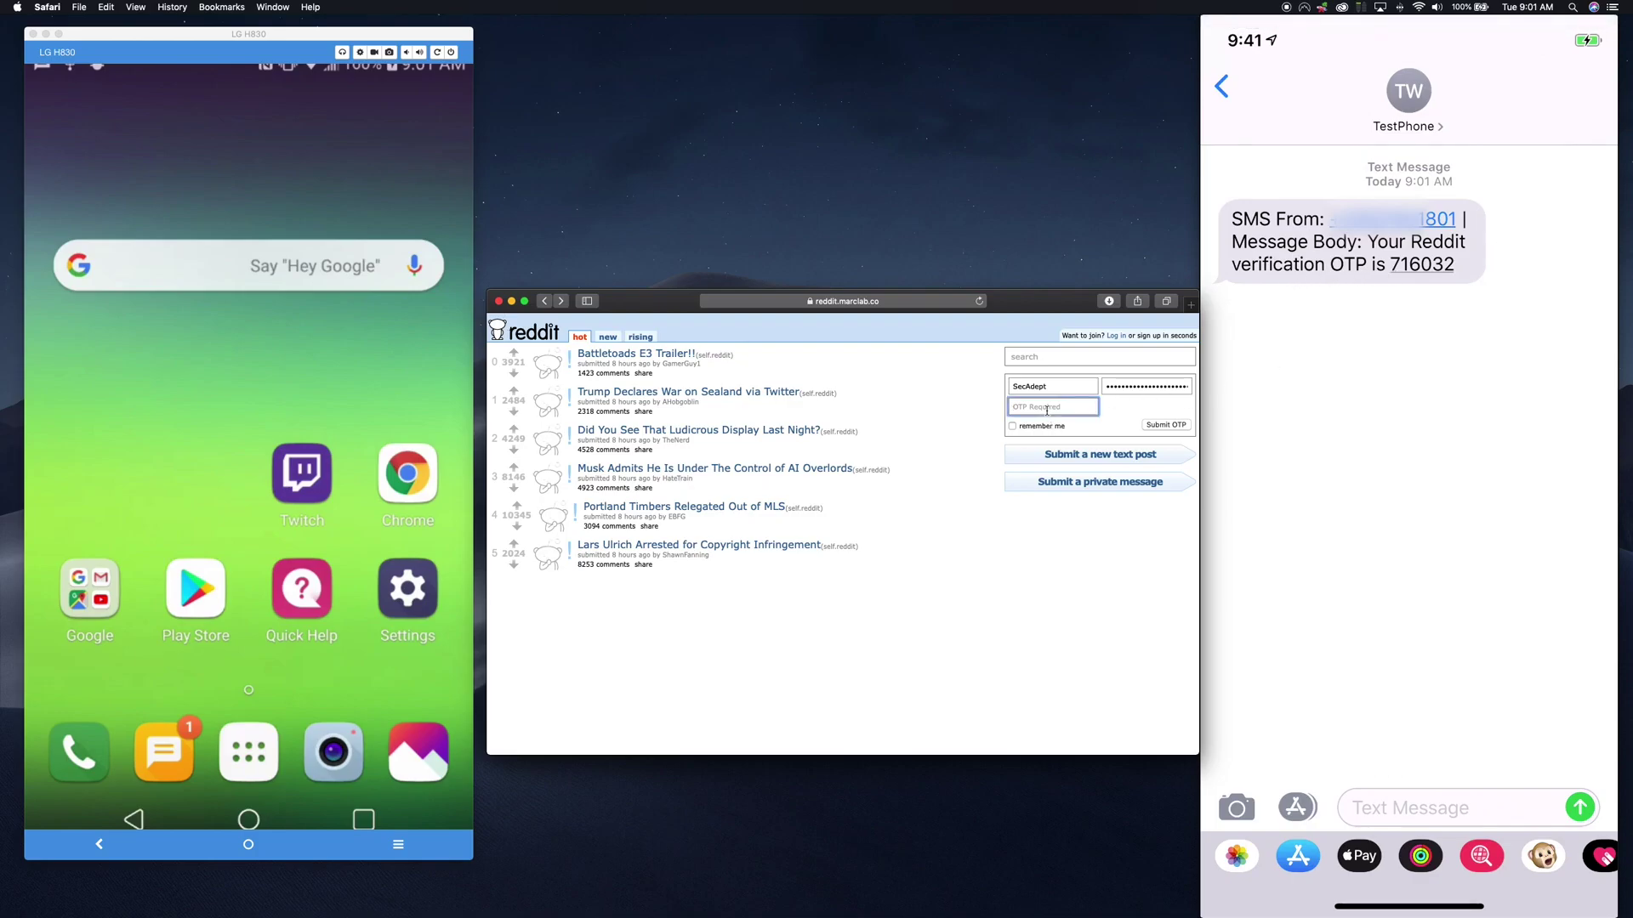
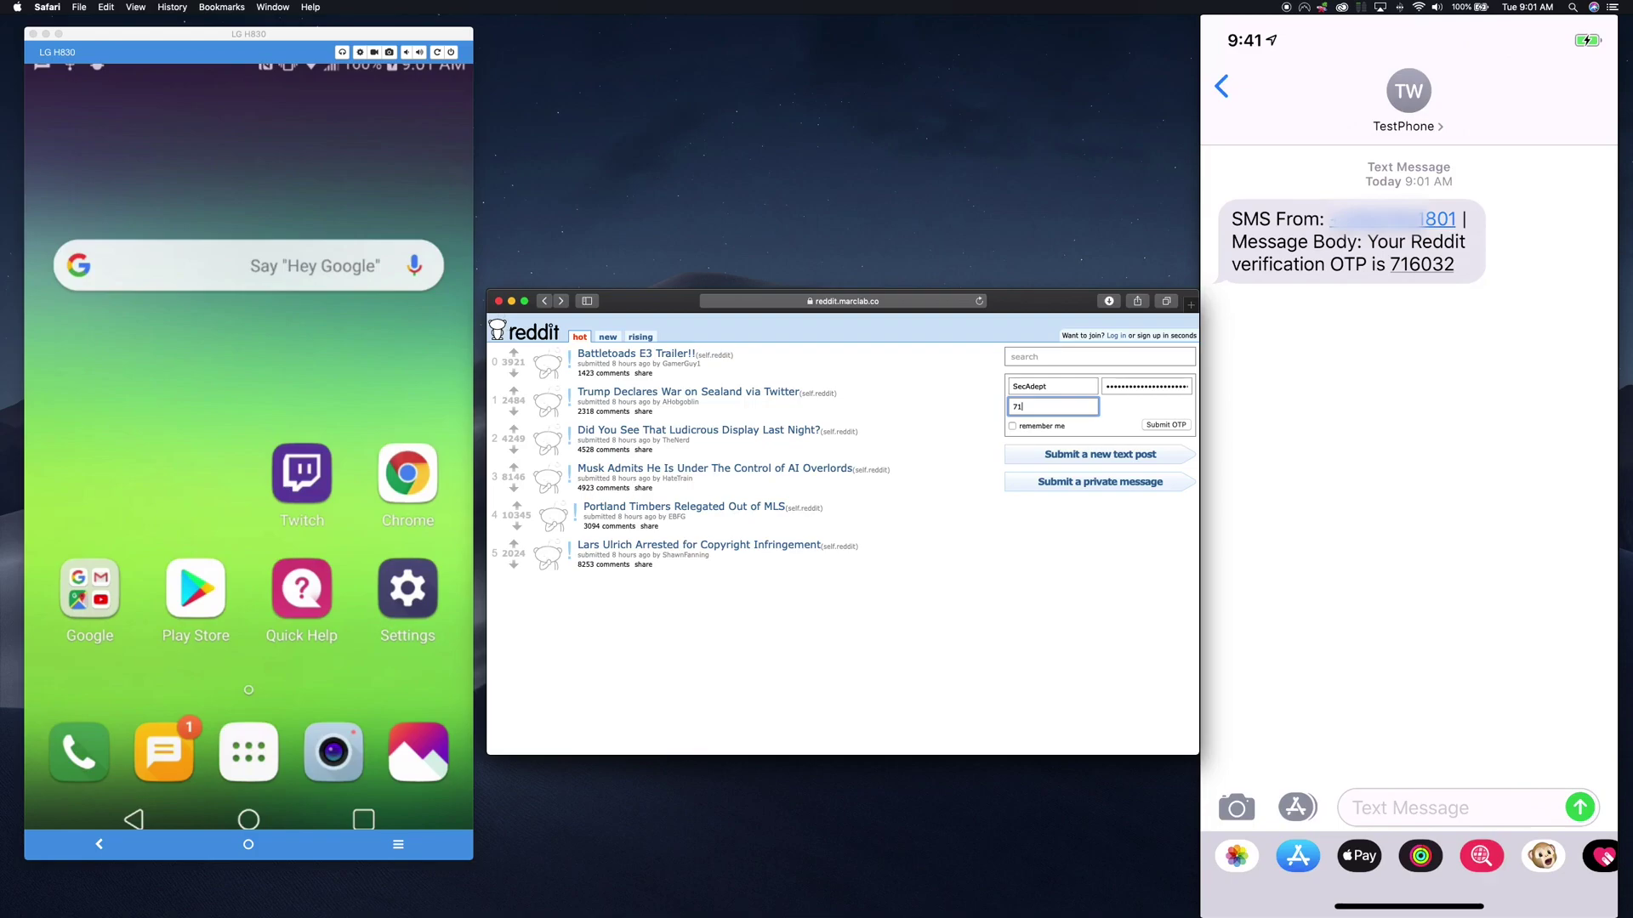